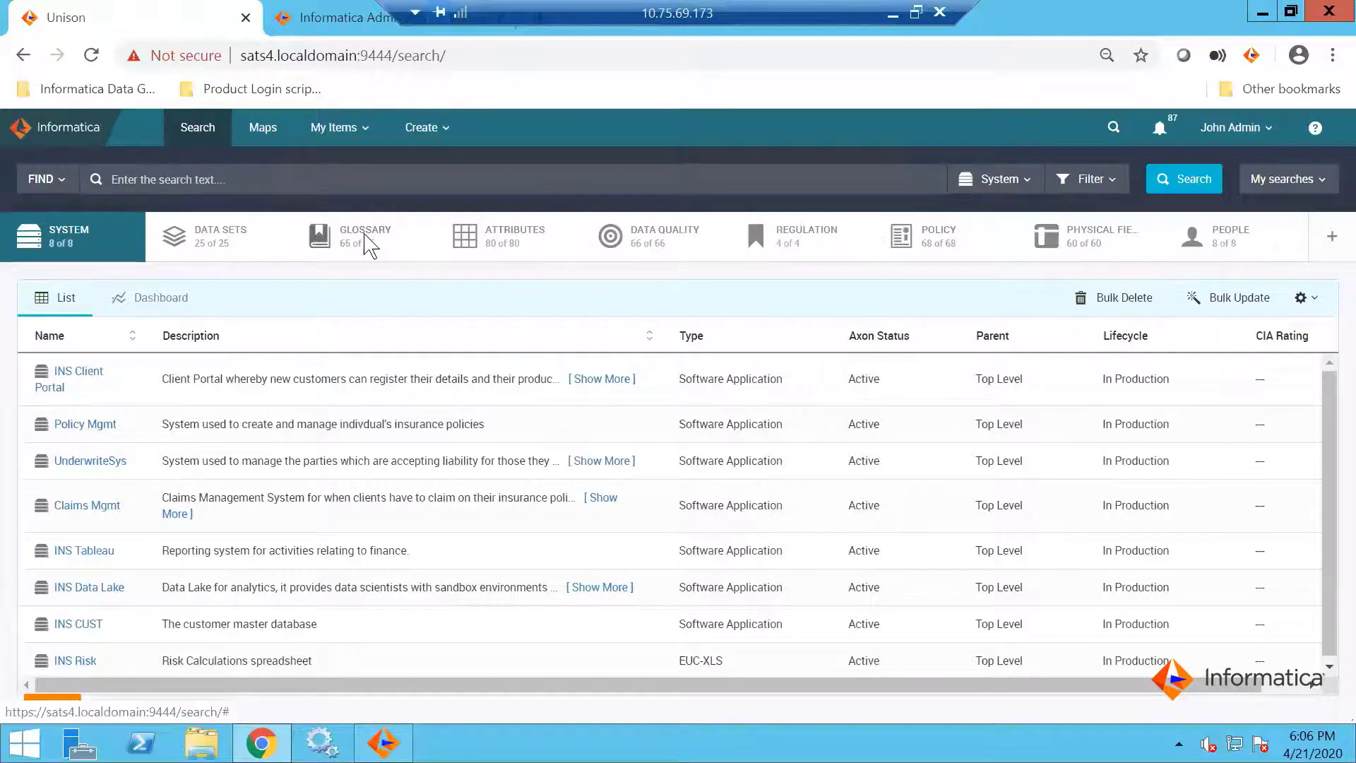
- Search the glossary for 'ema' and open the Insured Party Email Address term
{"action": "left_click", "coordinate": [362, 247]}
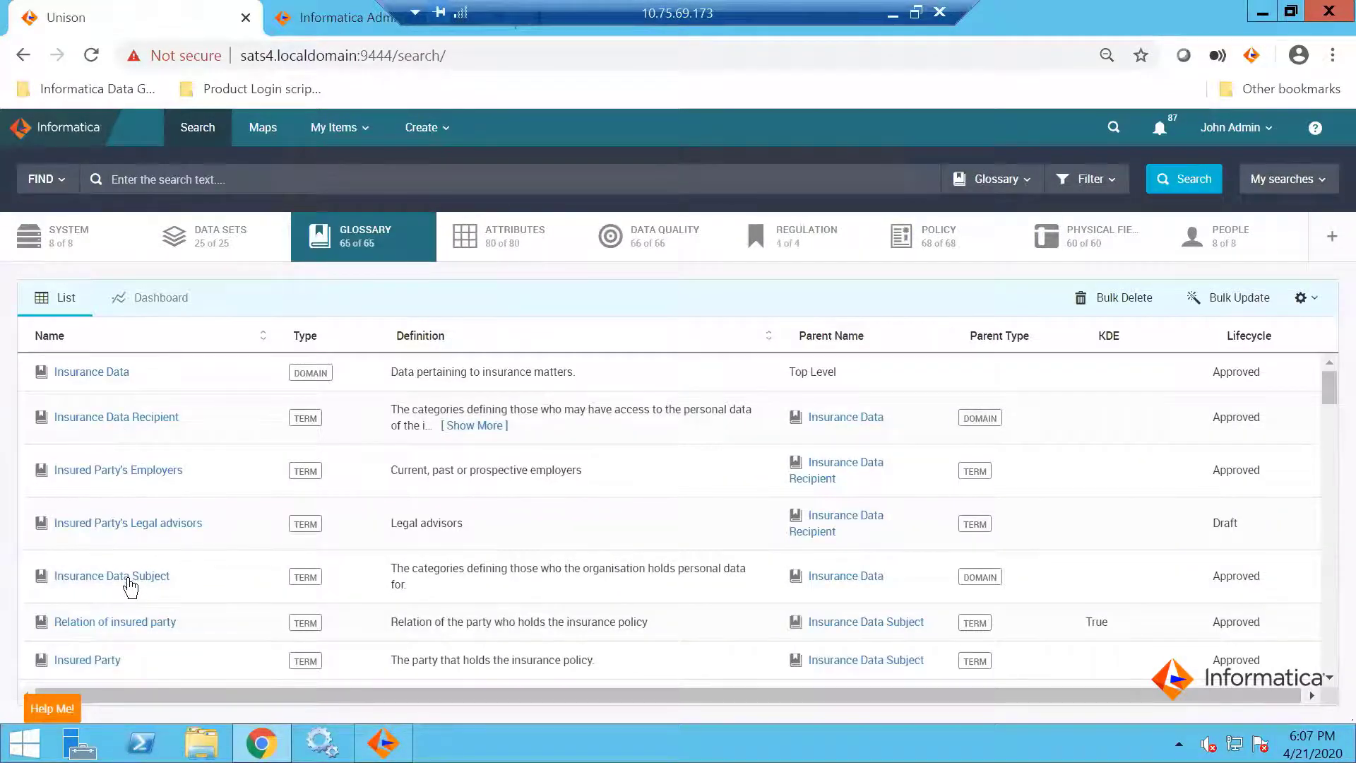
{"action": "scroll", "coordinate": [264, 233], "scroll_direction": "down", "scroll_amount": 2}
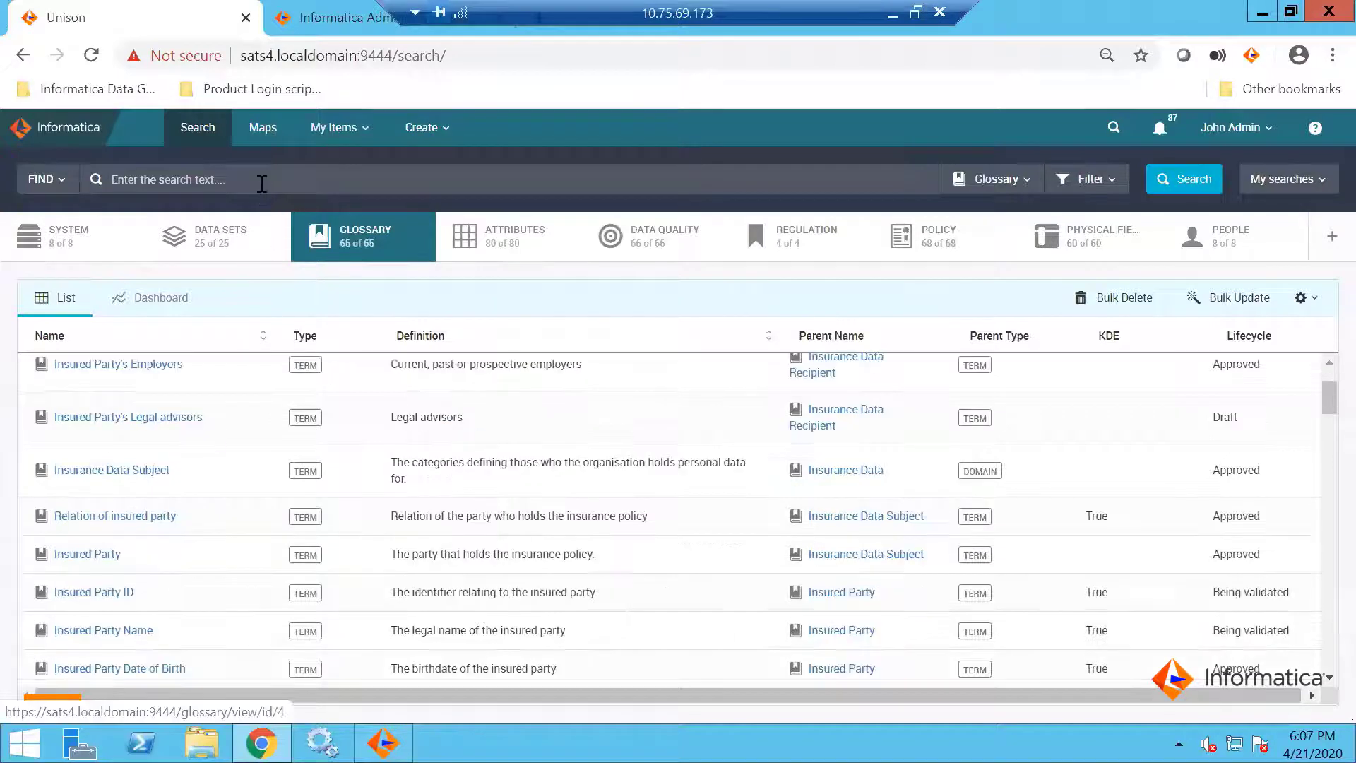
{"action": "type", "text": "ema"}
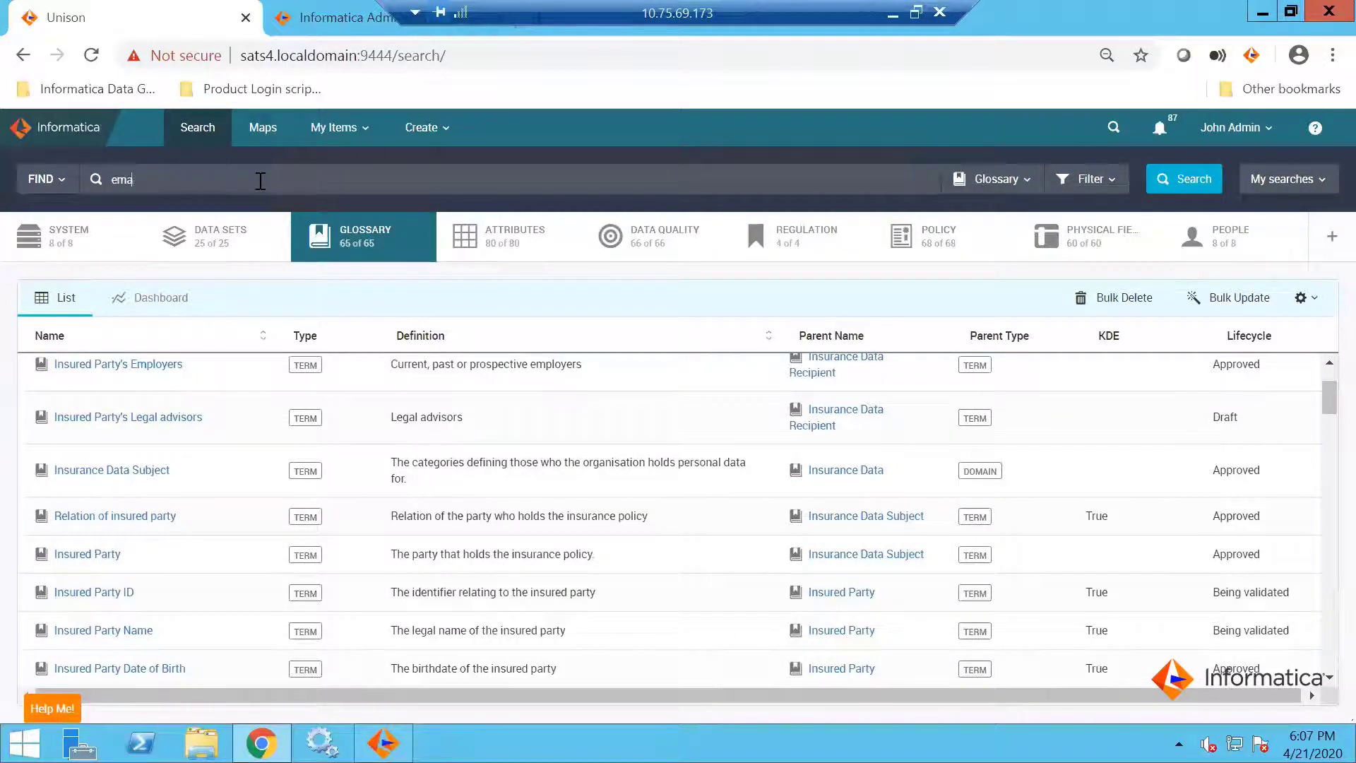
{"action": "left_click", "coordinate": [1169, 185]}
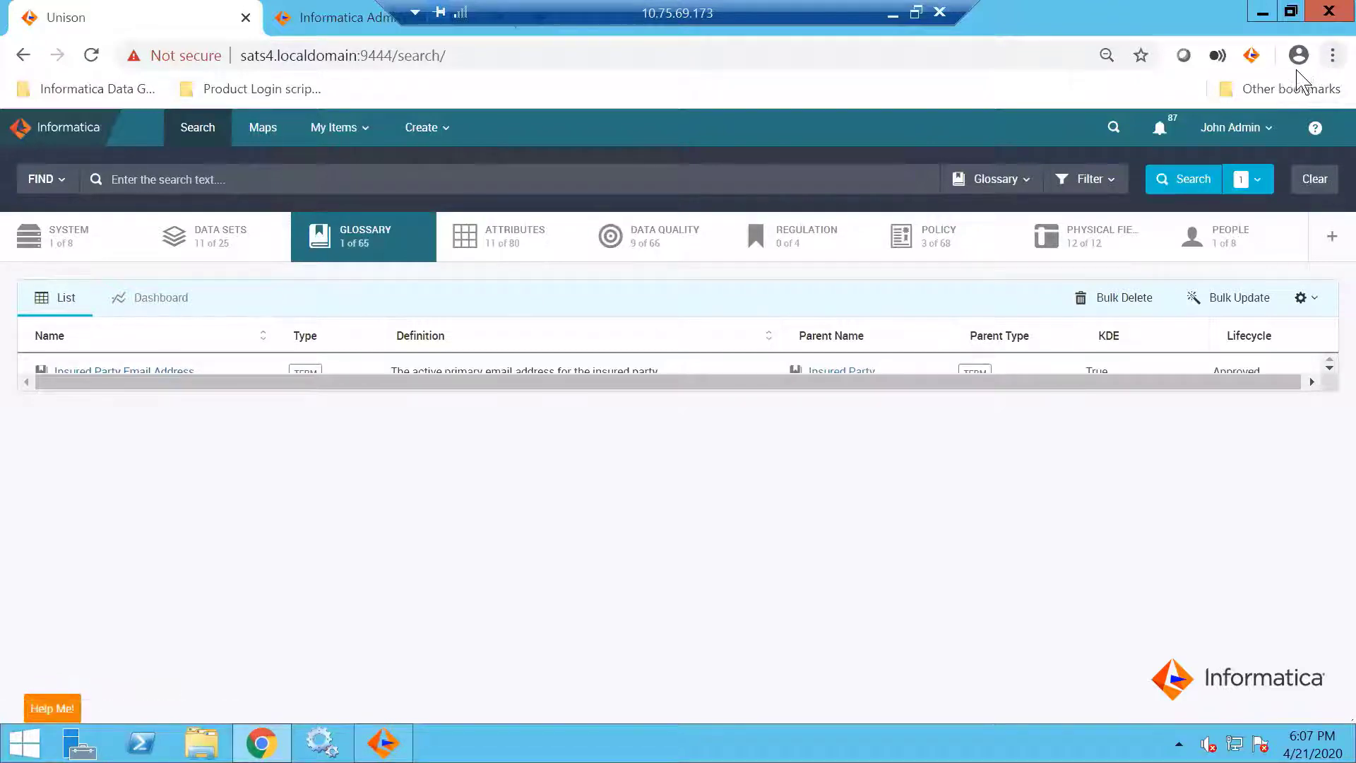
{"action": "left_click", "coordinate": [1332, 55]}
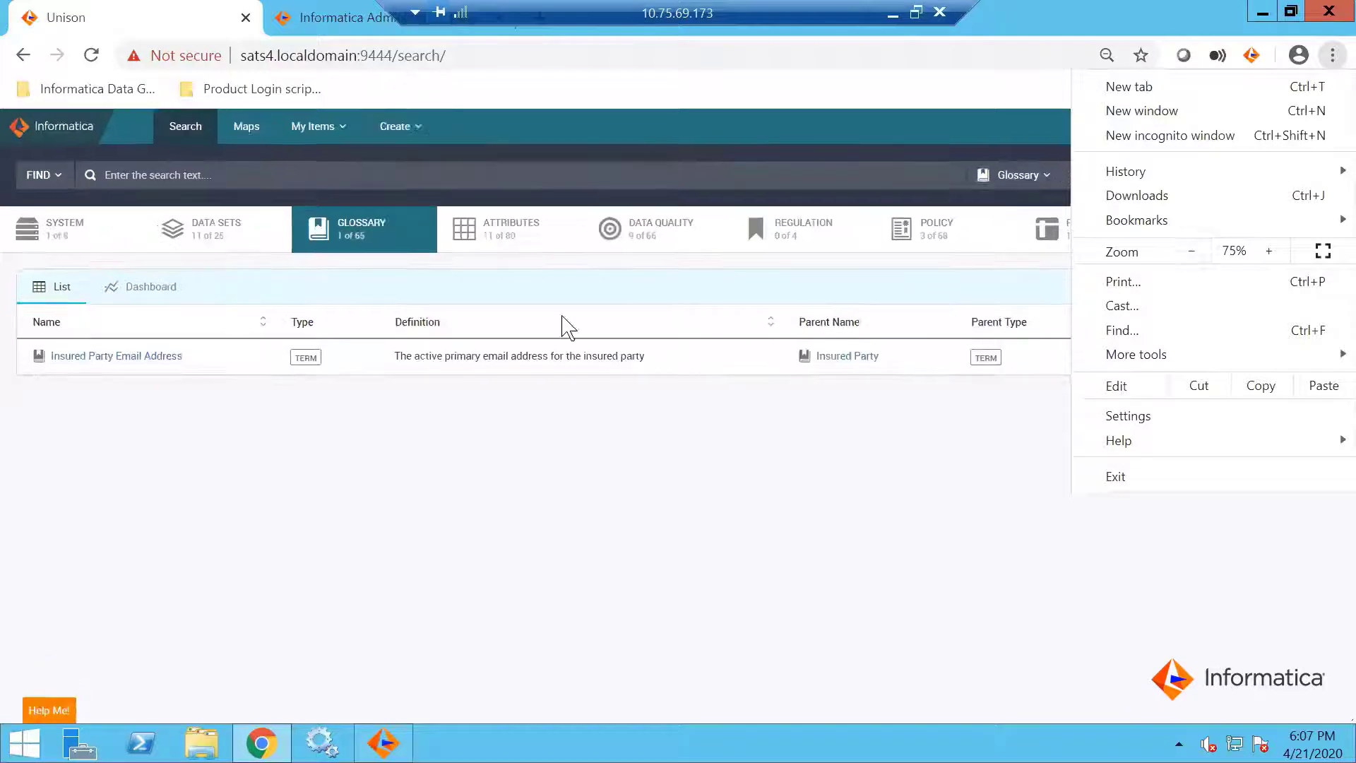
{"action": "left_click", "coordinate": [148, 360]}
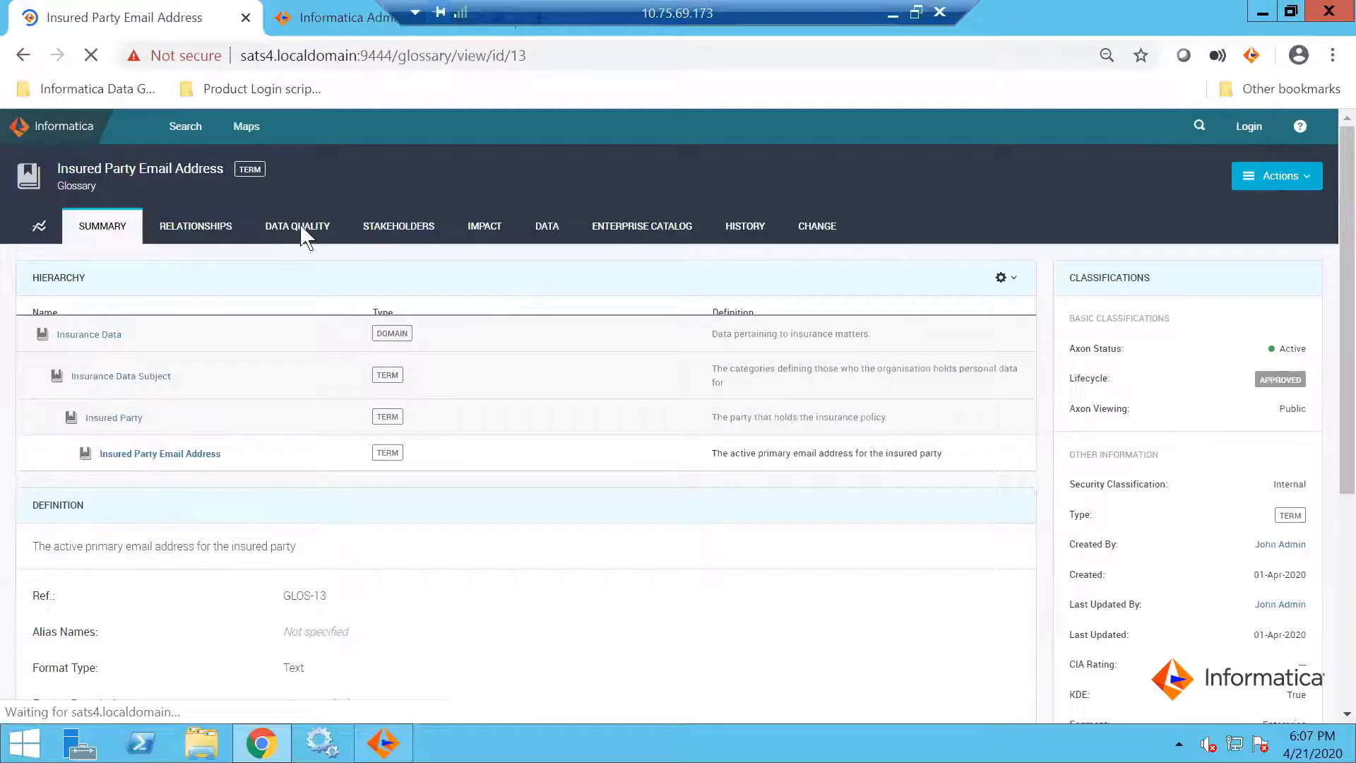
- List the term's data attribute instances, then show its data quality rules
{"action": "left_click", "coordinate": [553, 229]}
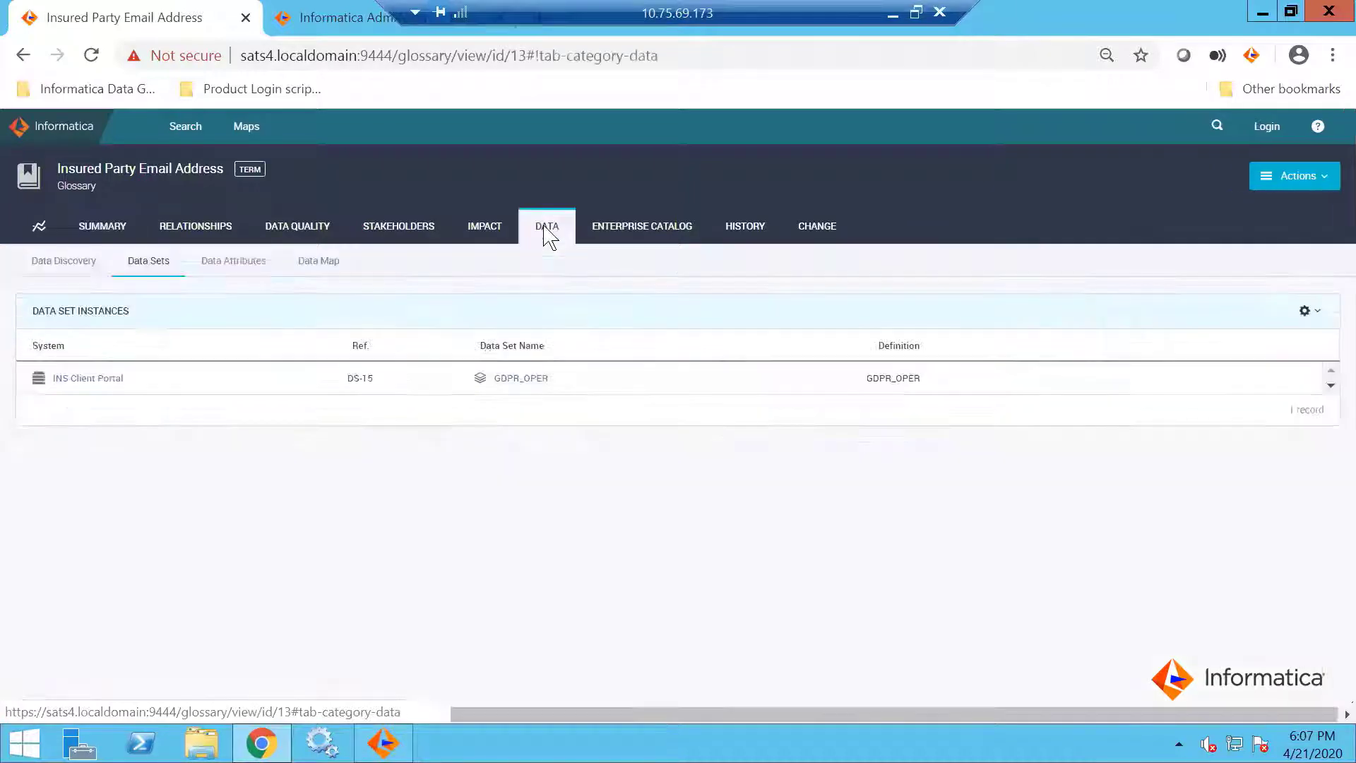
{"action": "left_click", "coordinate": [237, 267]}
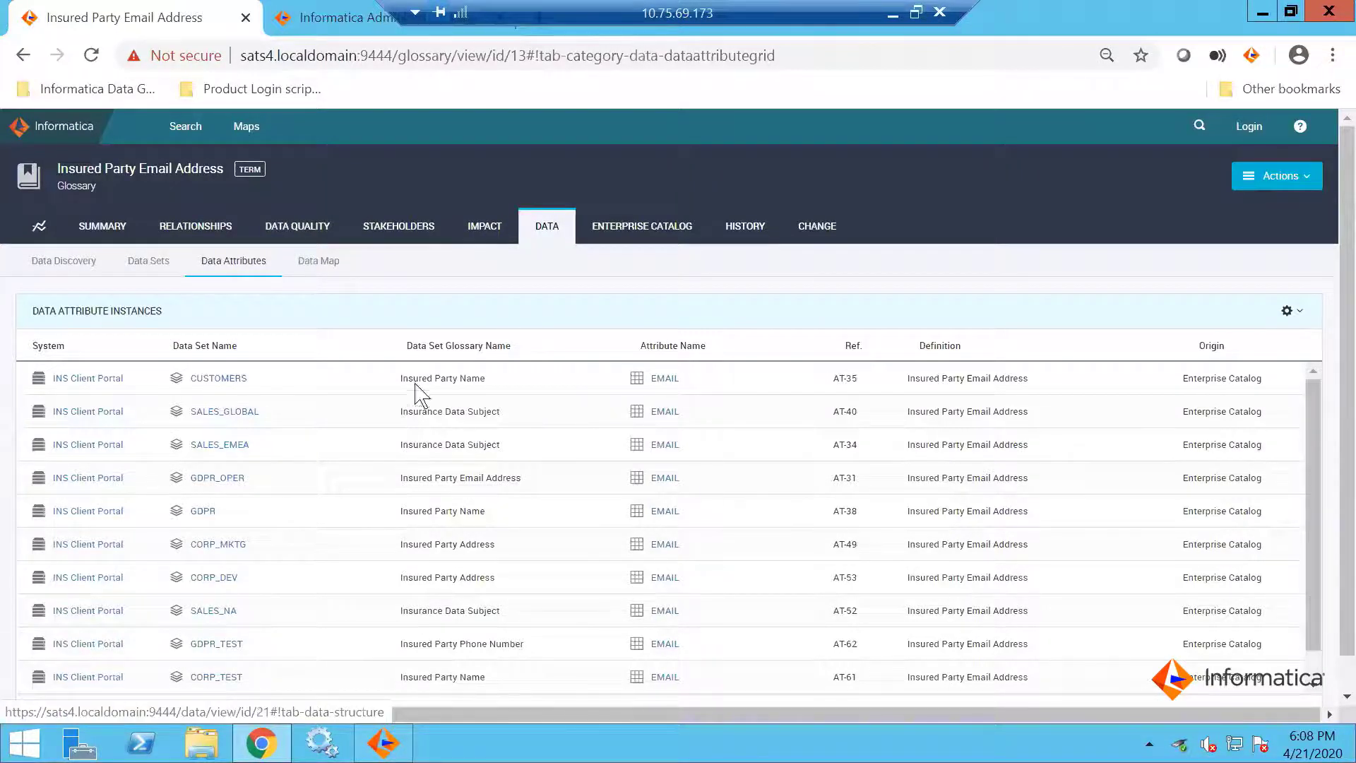
{"action": "left_click", "coordinate": [305, 233]}
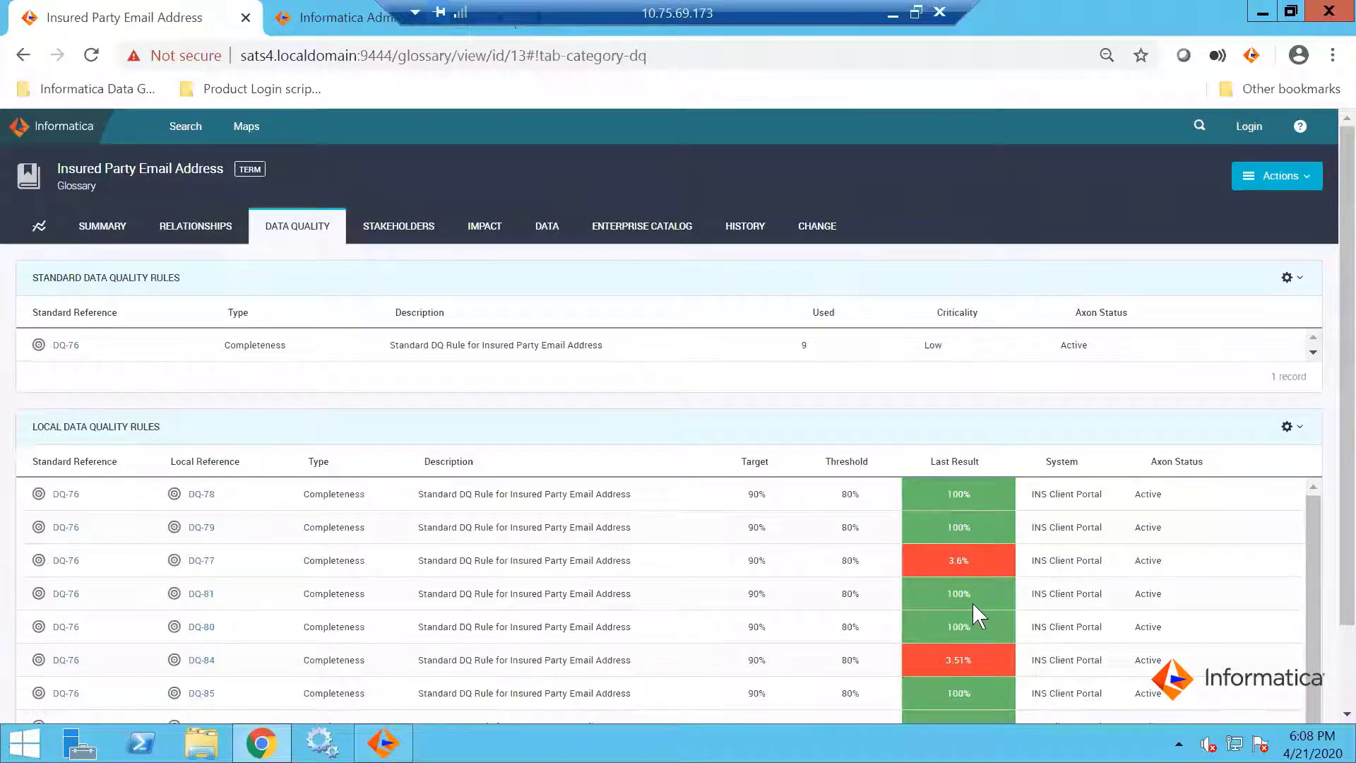
- Look over the term's local rules and open standard rule DQ-76: SR_EMAIL
{"action": "scroll", "coordinate": [972, 605], "scroll_direction": "down", "scroll_amount": 2}
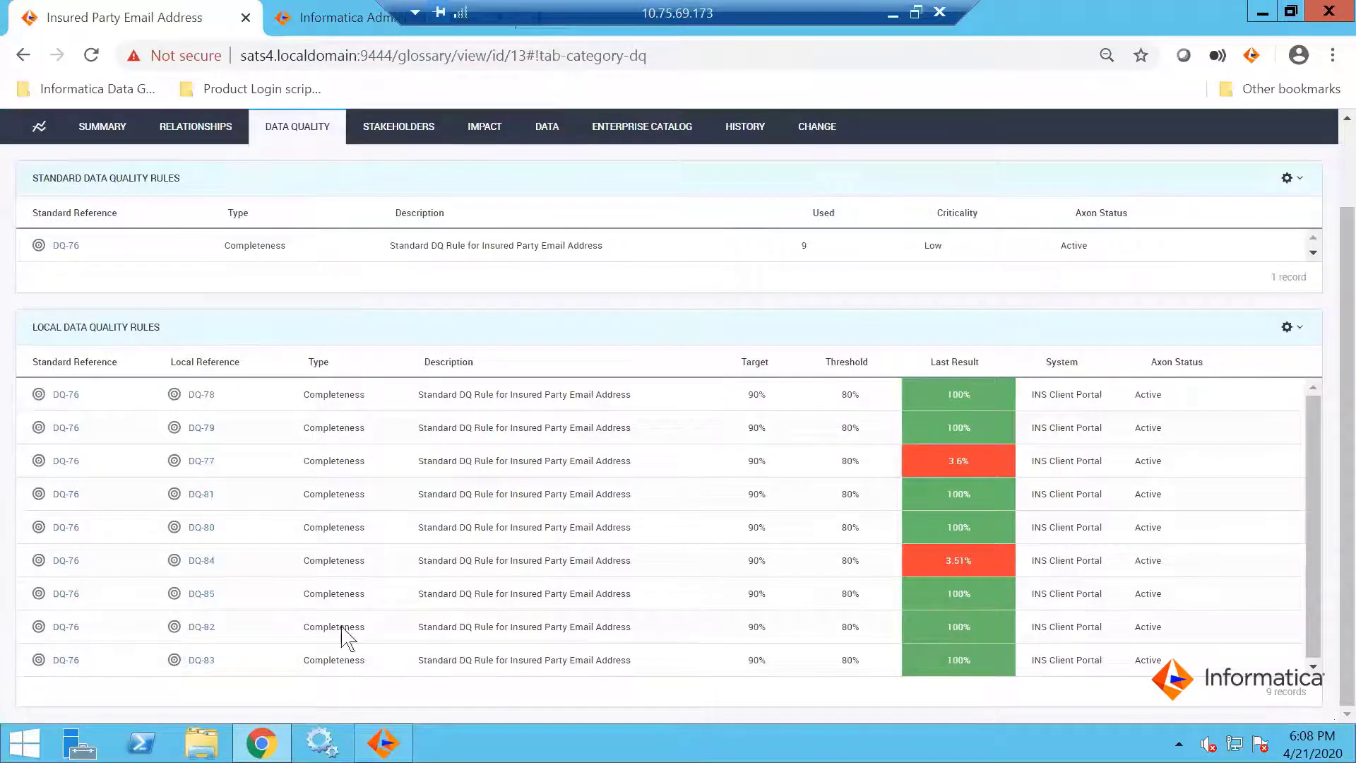
{"action": "scroll", "coordinate": [194, 382], "scroll_direction": "up", "scroll_amount": 2}
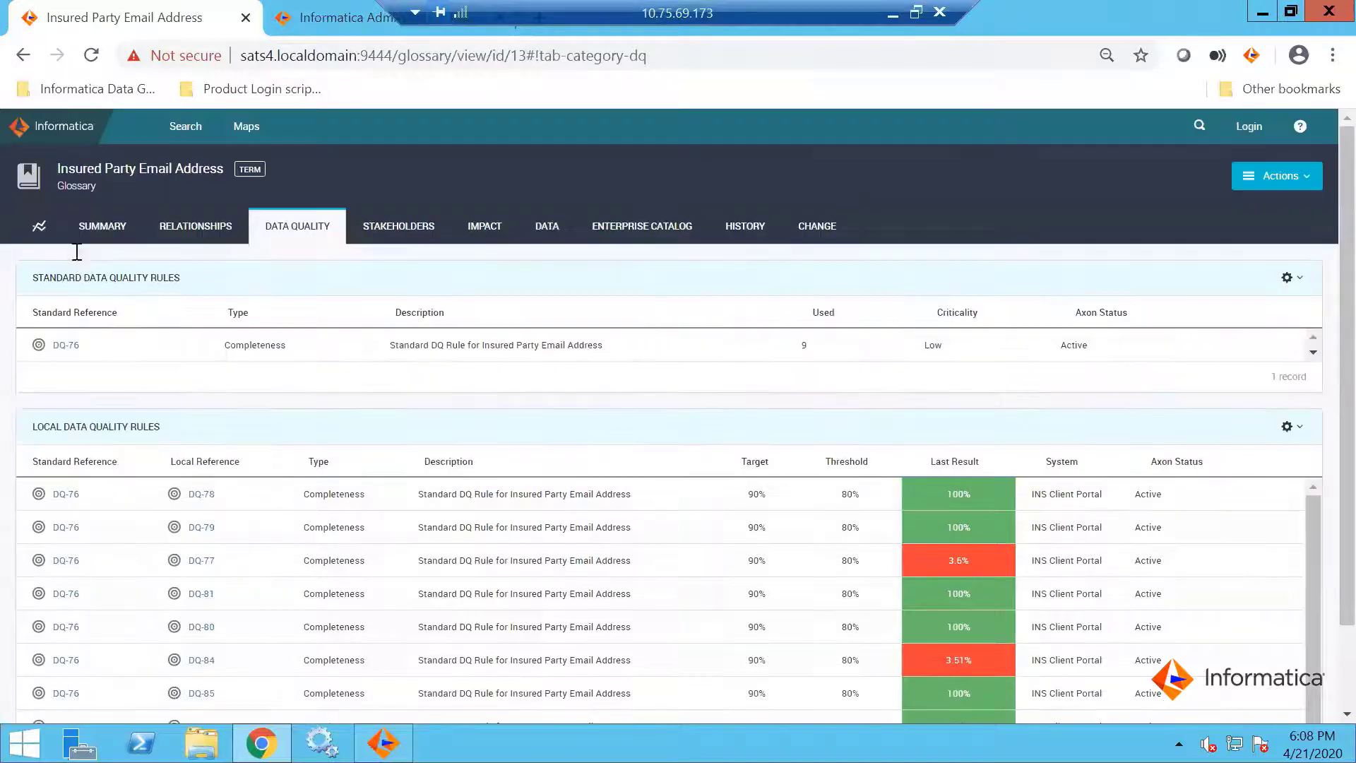
{"action": "left_click", "coordinate": [67, 346]}
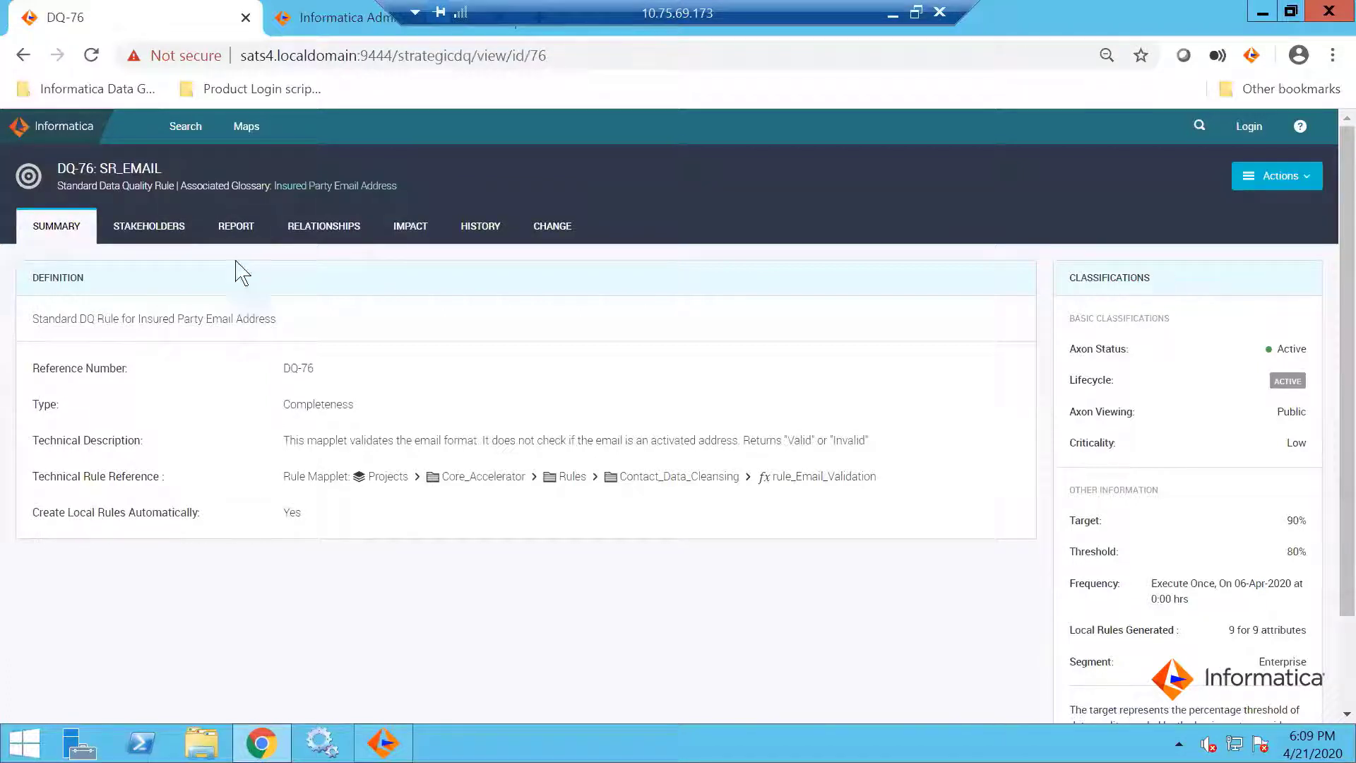
- Check the latest scores of DQ-76's local rules, then go back to the Insured Party Email Address term
{"action": "left_click", "coordinate": [235, 227]}
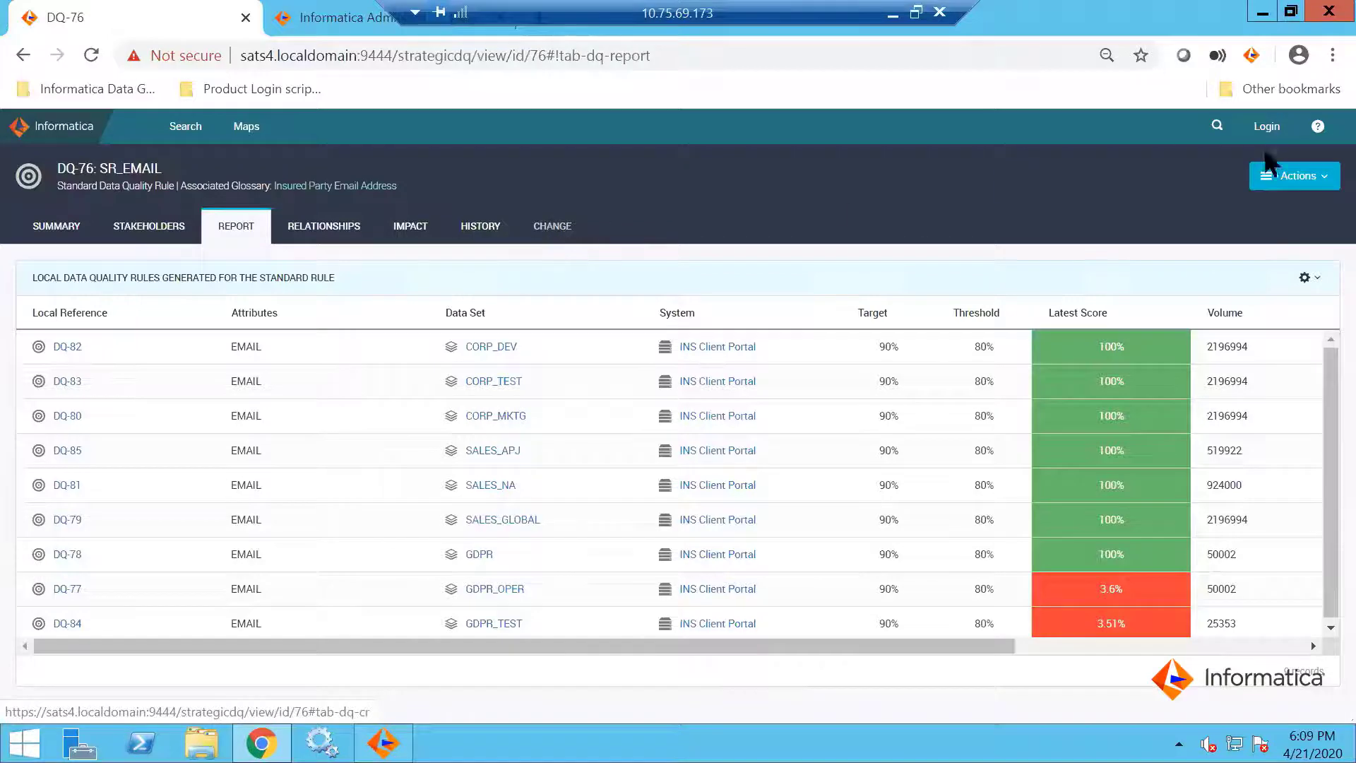
{"action": "left_click", "coordinate": [1328, 182]}
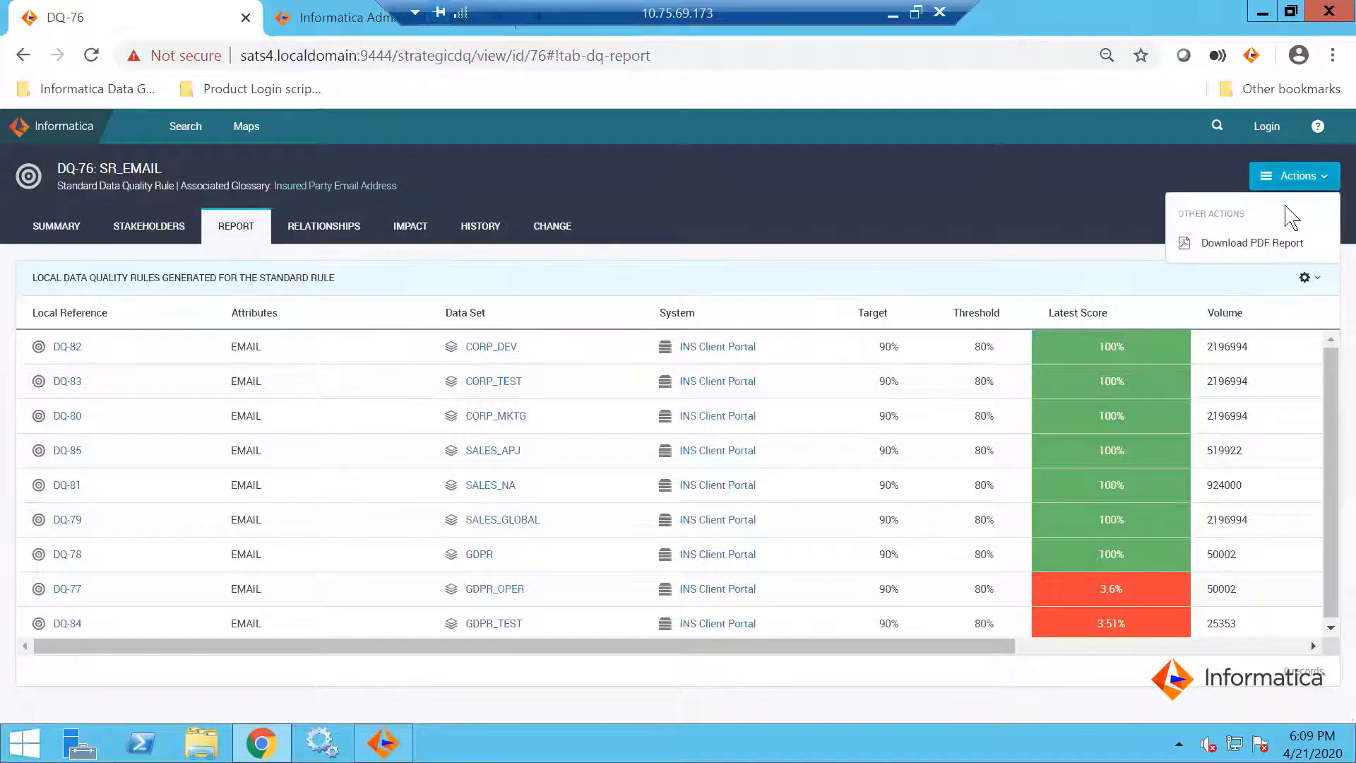
{"action": "left_click", "coordinate": [226, 182]}
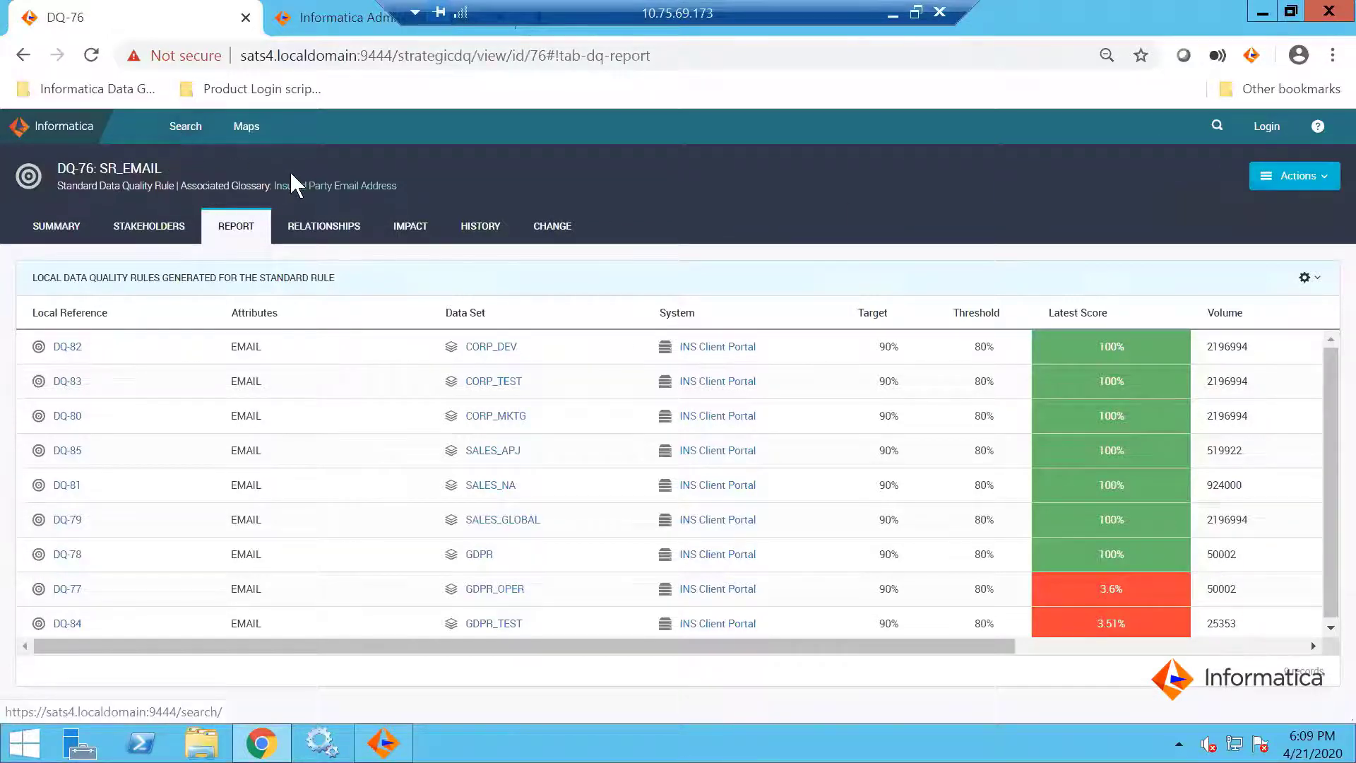
{"action": "left_click", "coordinate": [315, 189]}
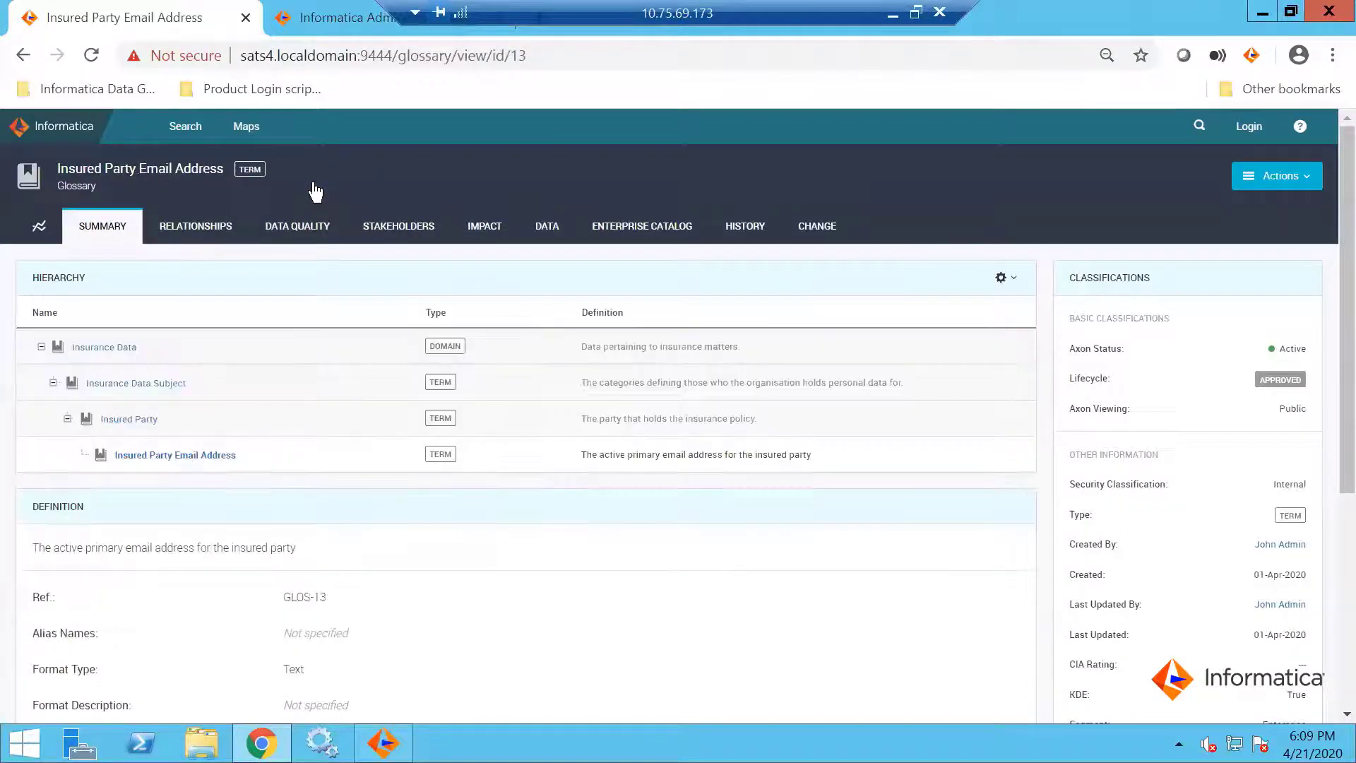
- Check the term's Data Quality and Summary views and the actions available to it
{"action": "left_click", "coordinate": [312, 219]}
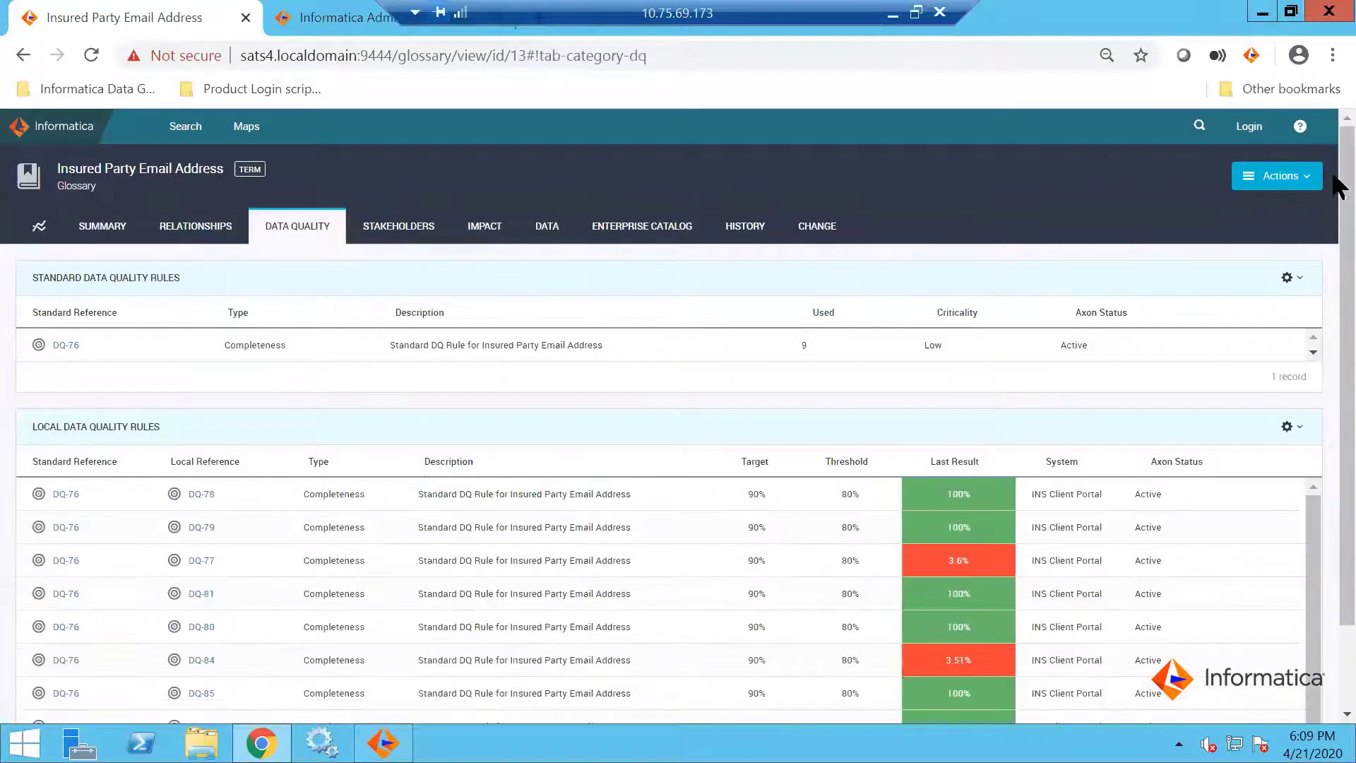
{"action": "left_click", "coordinate": [1296, 176]}
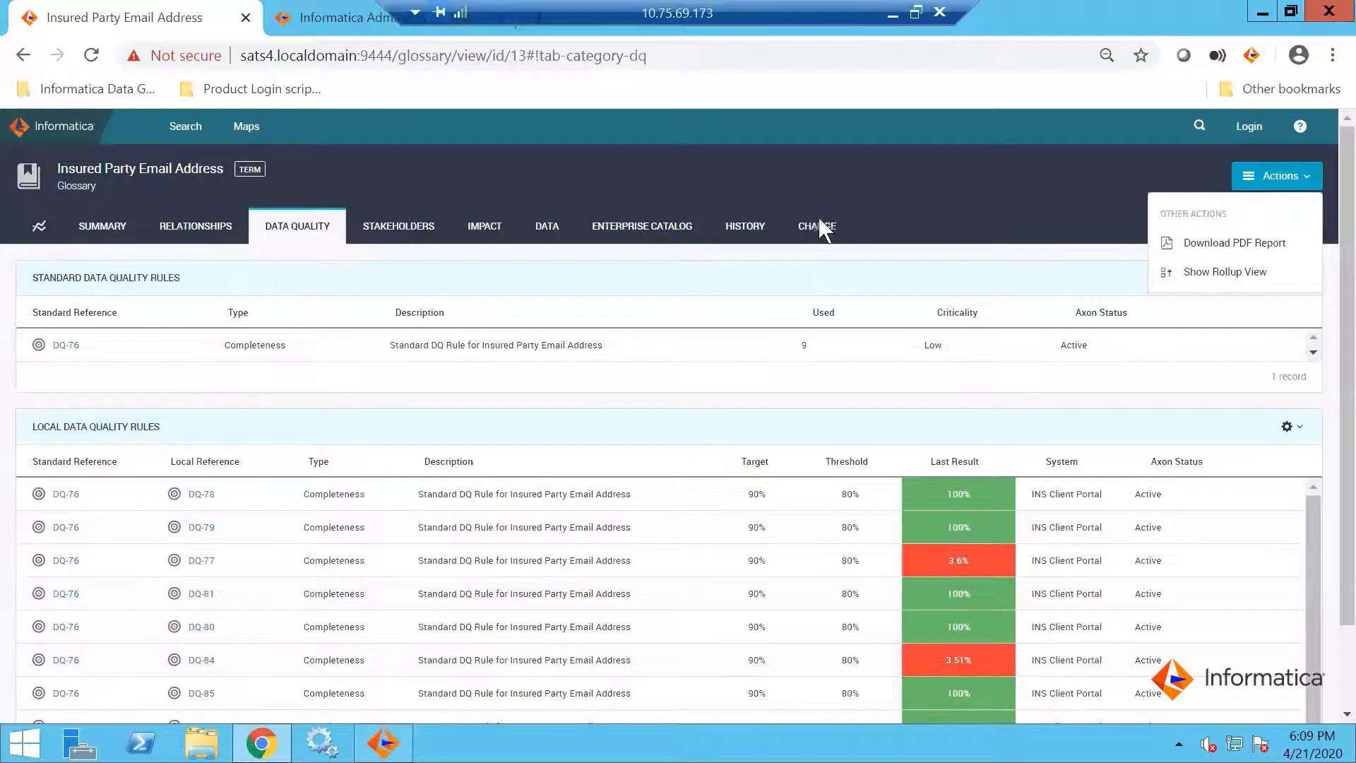
{"action": "left_click", "coordinate": [108, 221]}
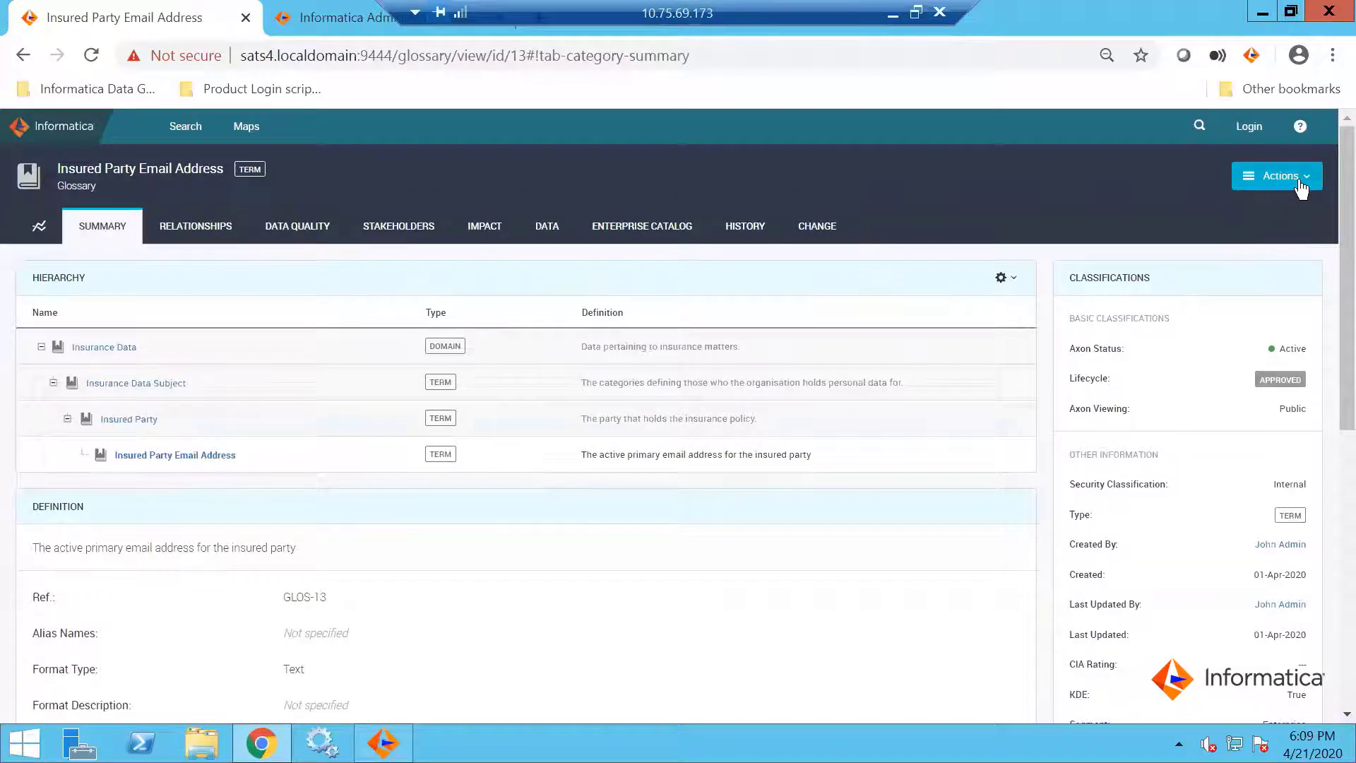
{"action": "left_click", "coordinate": [1300, 182]}
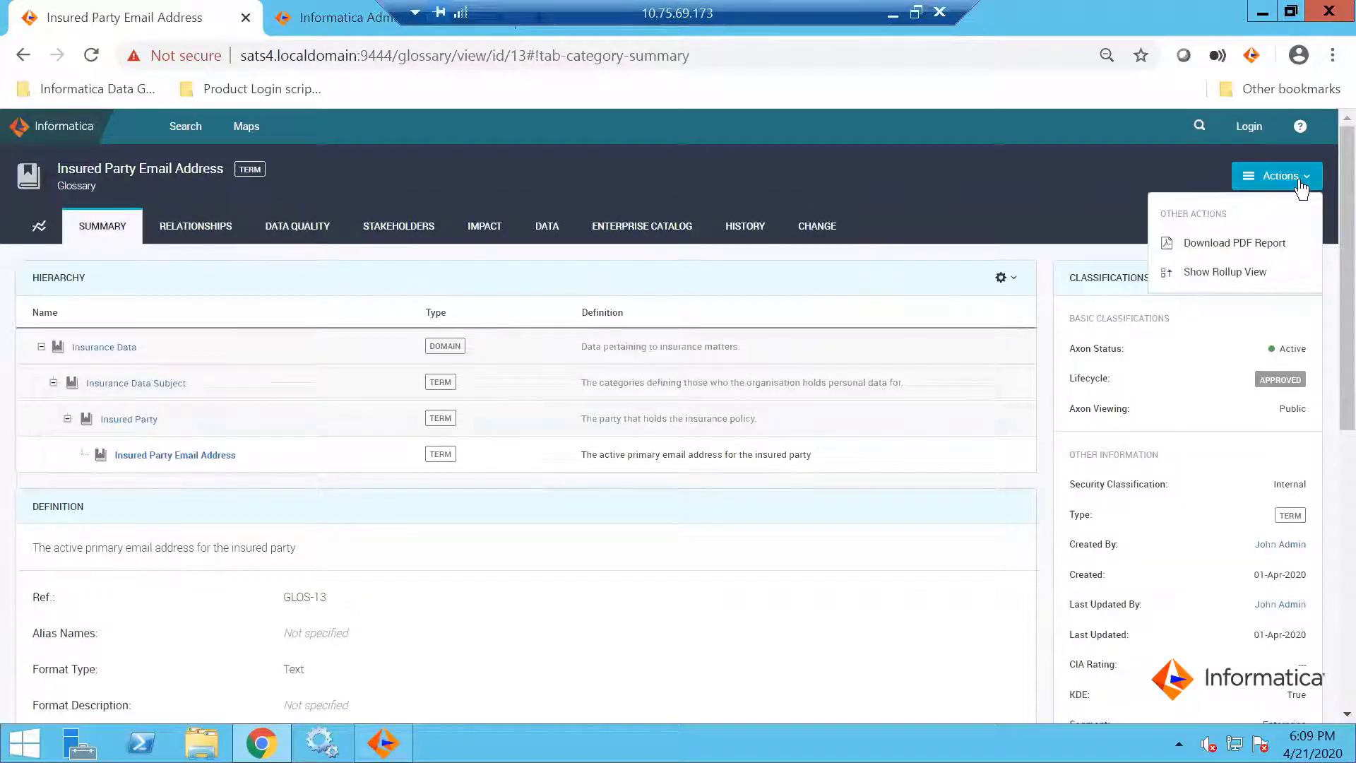
- Sign in as the administrator using the Product Login bookmarks folder
{"action": "left_click", "coordinate": [281, 91]}
{"action": "mouse_move", "coordinate": [288, 121]}
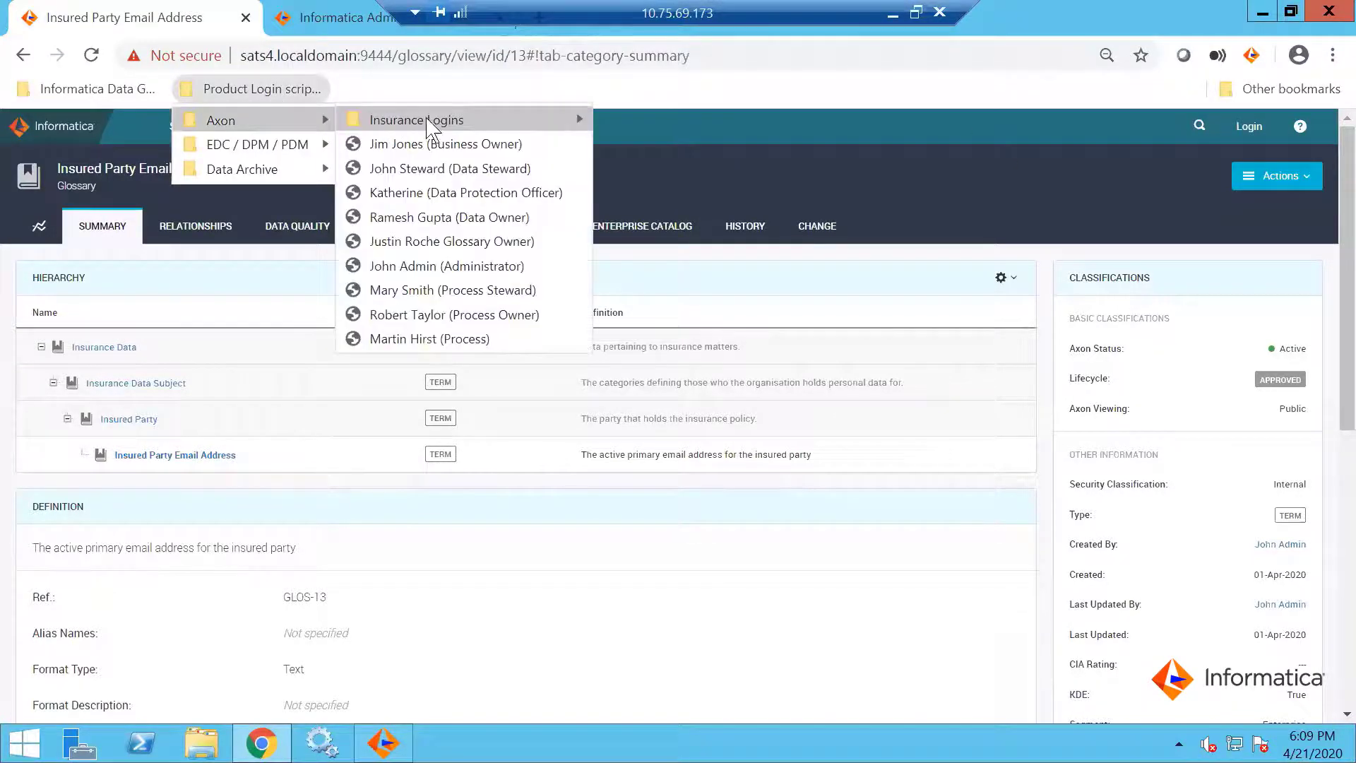
{"action": "mouse_move", "coordinate": [409, 121]}
{"action": "left_click", "coordinate": [688, 191]}
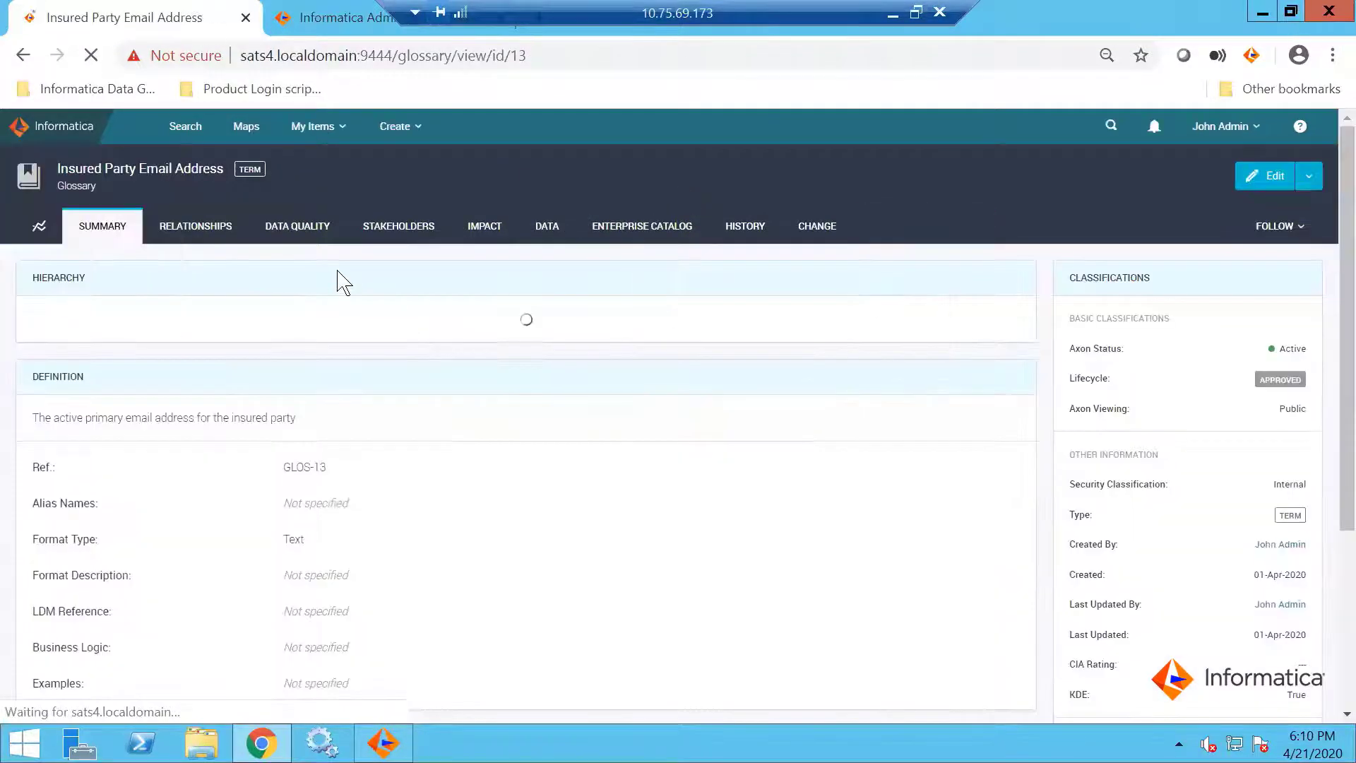
- Create a new standard data quality rule, entering SR_NU as its name
{"action": "left_click", "coordinate": [1308, 178]}
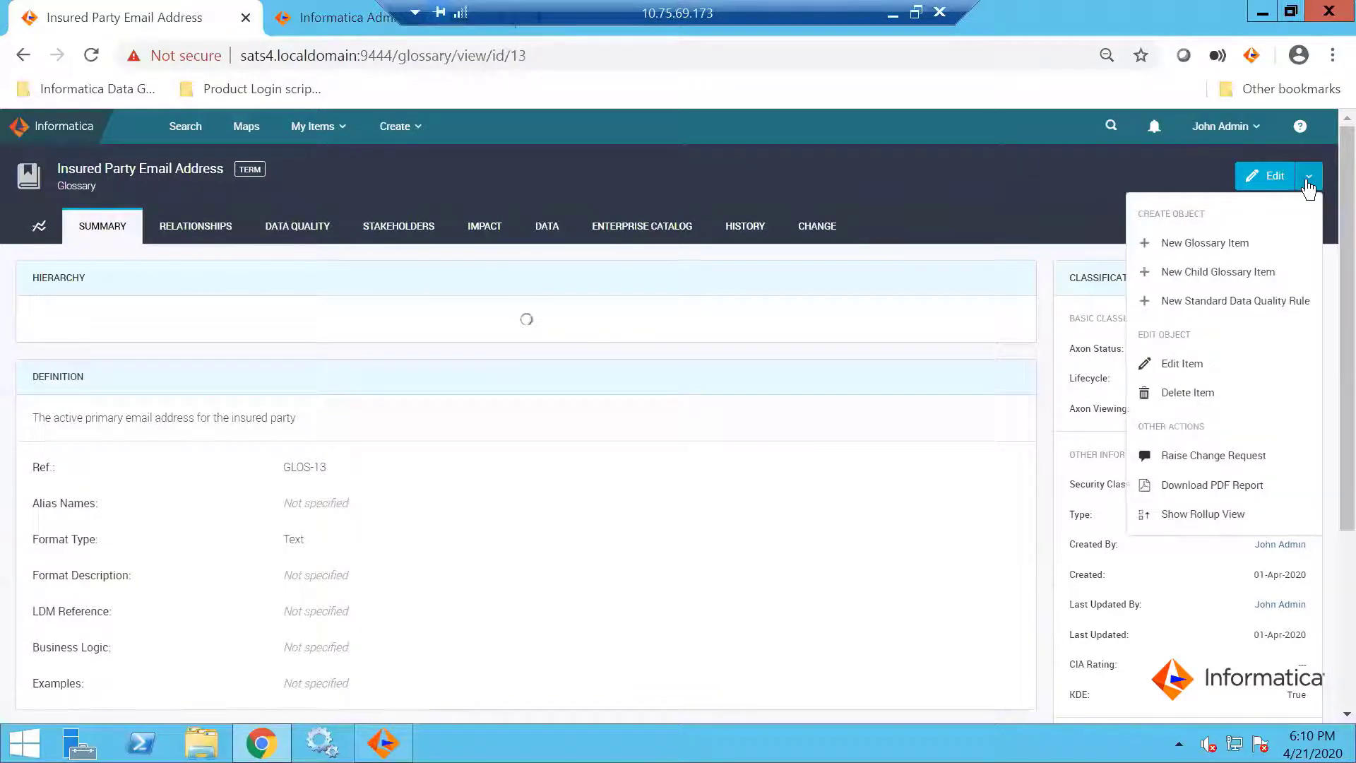
{"action": "left_click", "coordinate": [1235, 304]}
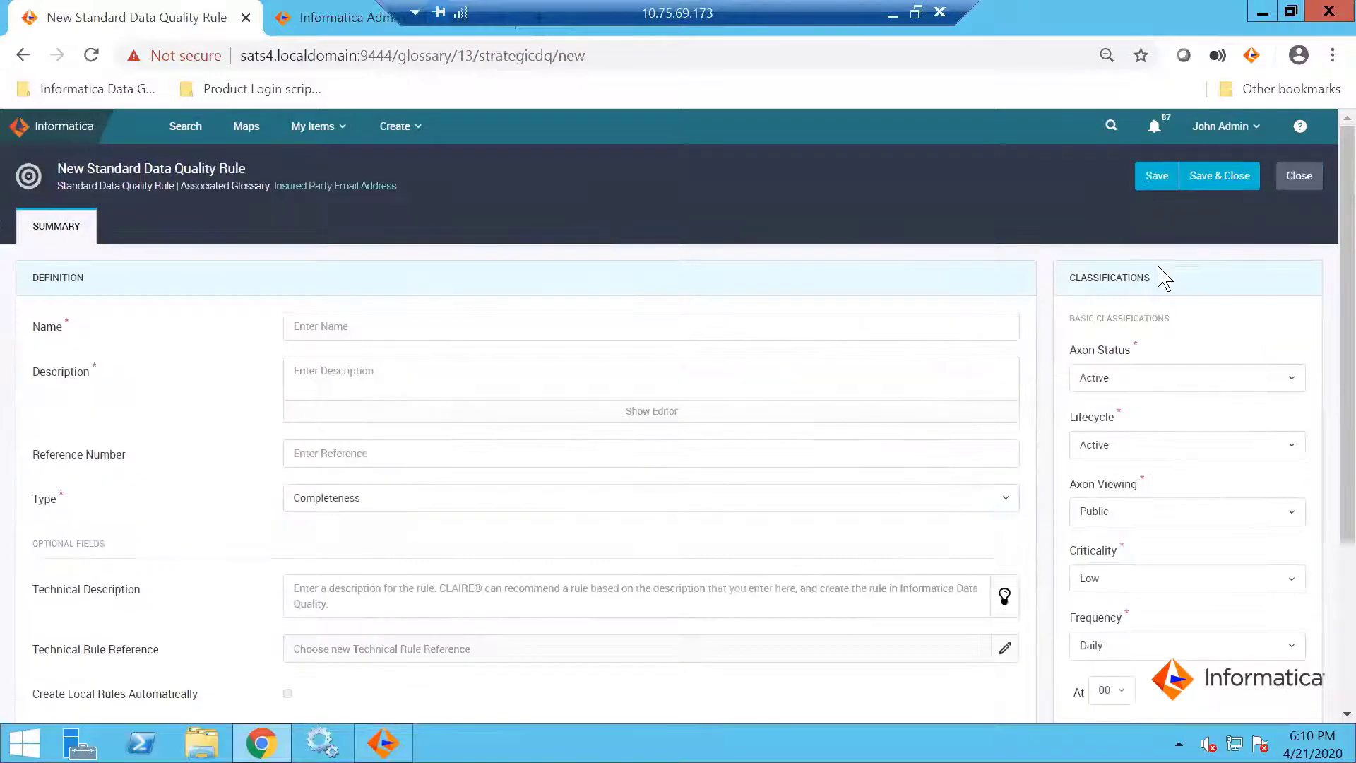
{"action": "left_click", "coordinate": [469, 327]}
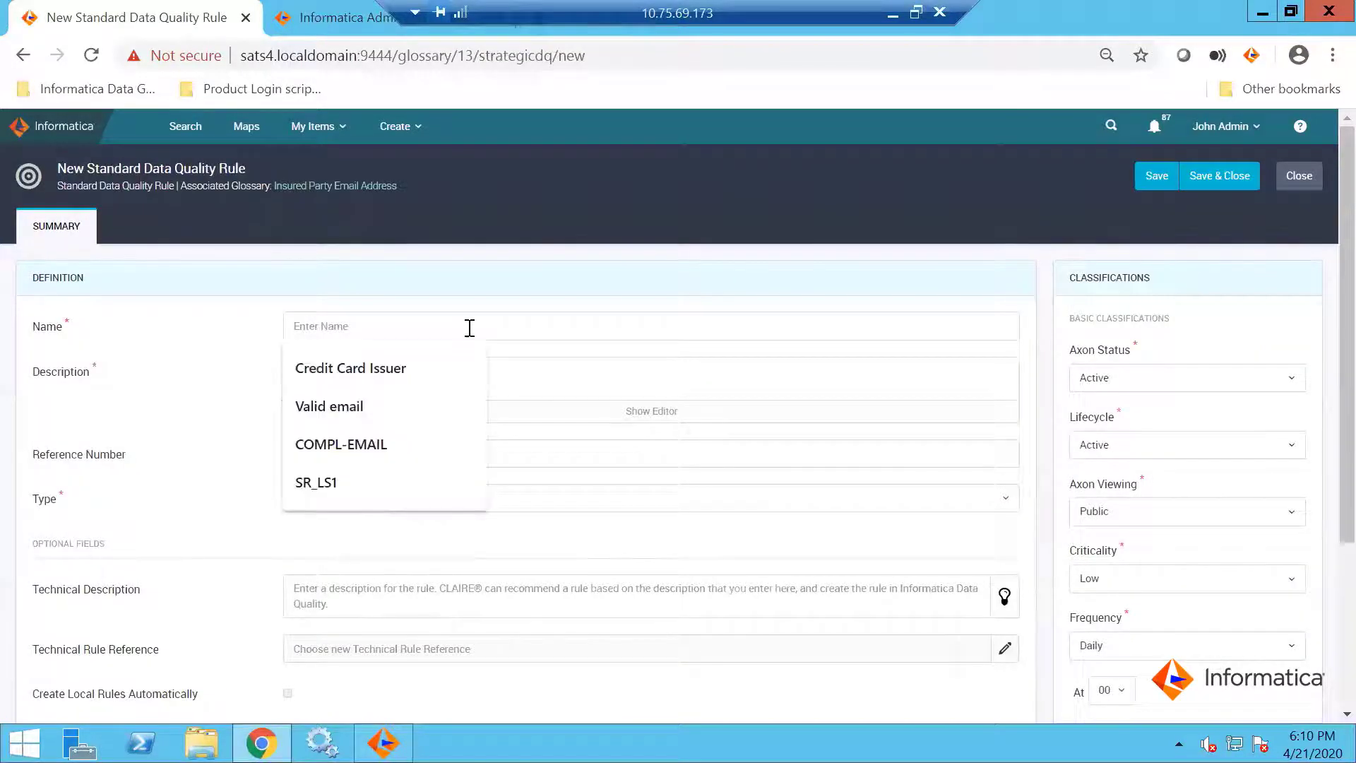
{"action": "type", "text": "SR_NULL"}
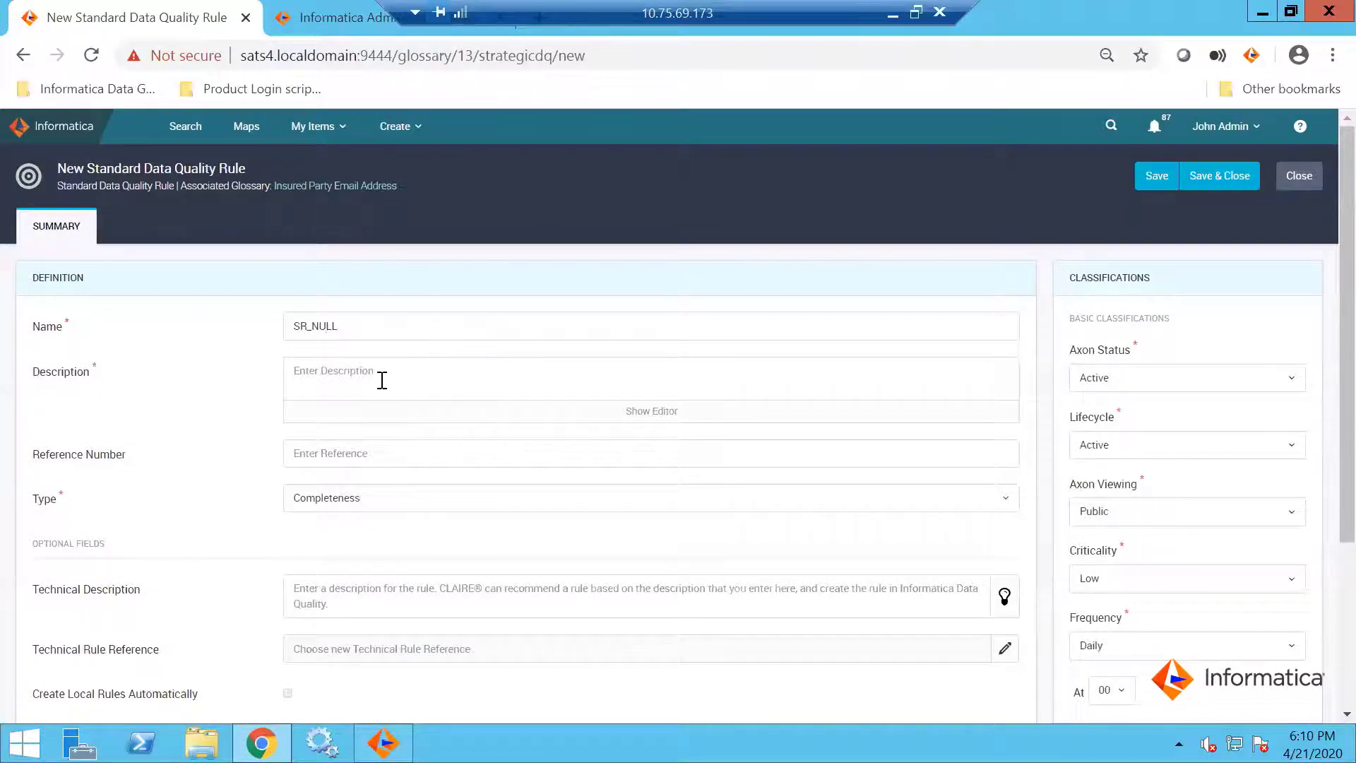
- Set the rule type to Consistency with technical description 'Email is not null', then open the technical rule reference picker
{"action": "left_click", "coordinate": [392, 502]}
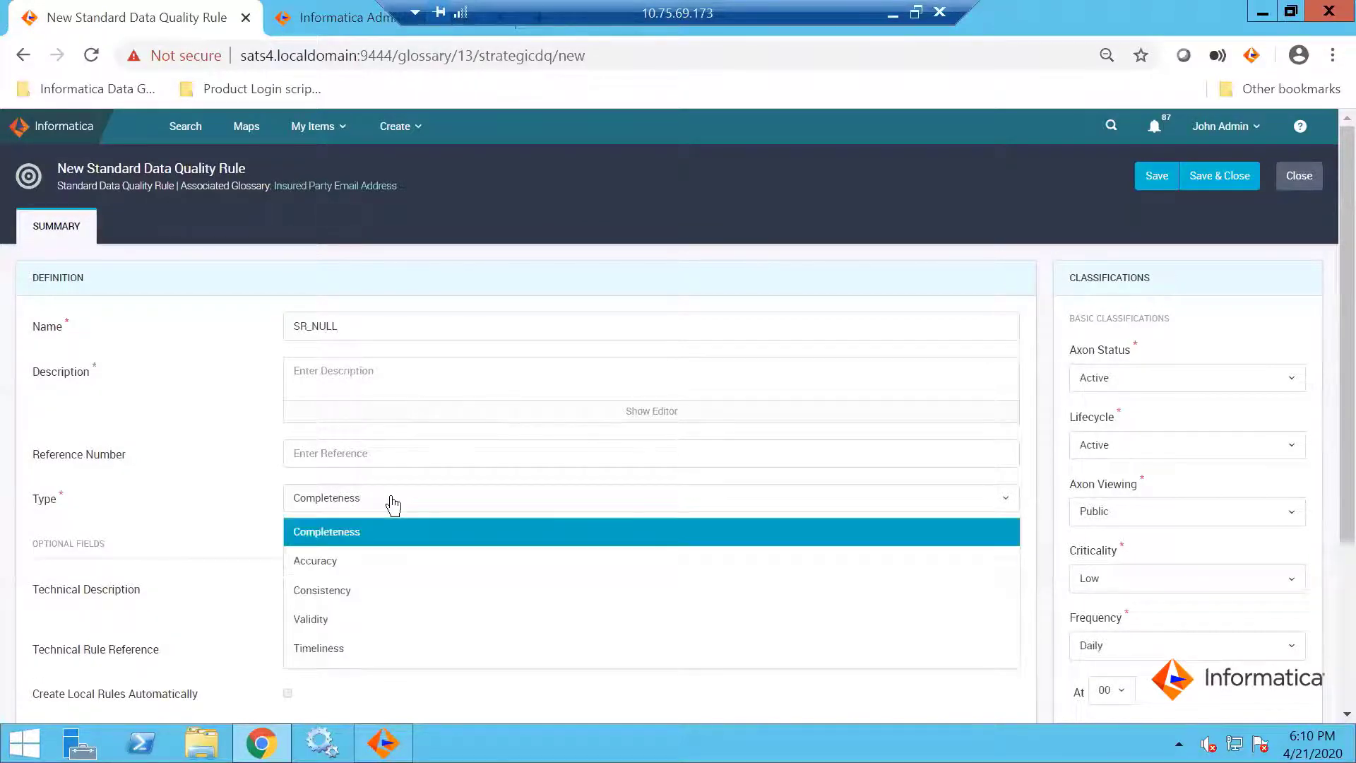
{"action": "left_click", "coordinate": [326, 592]}
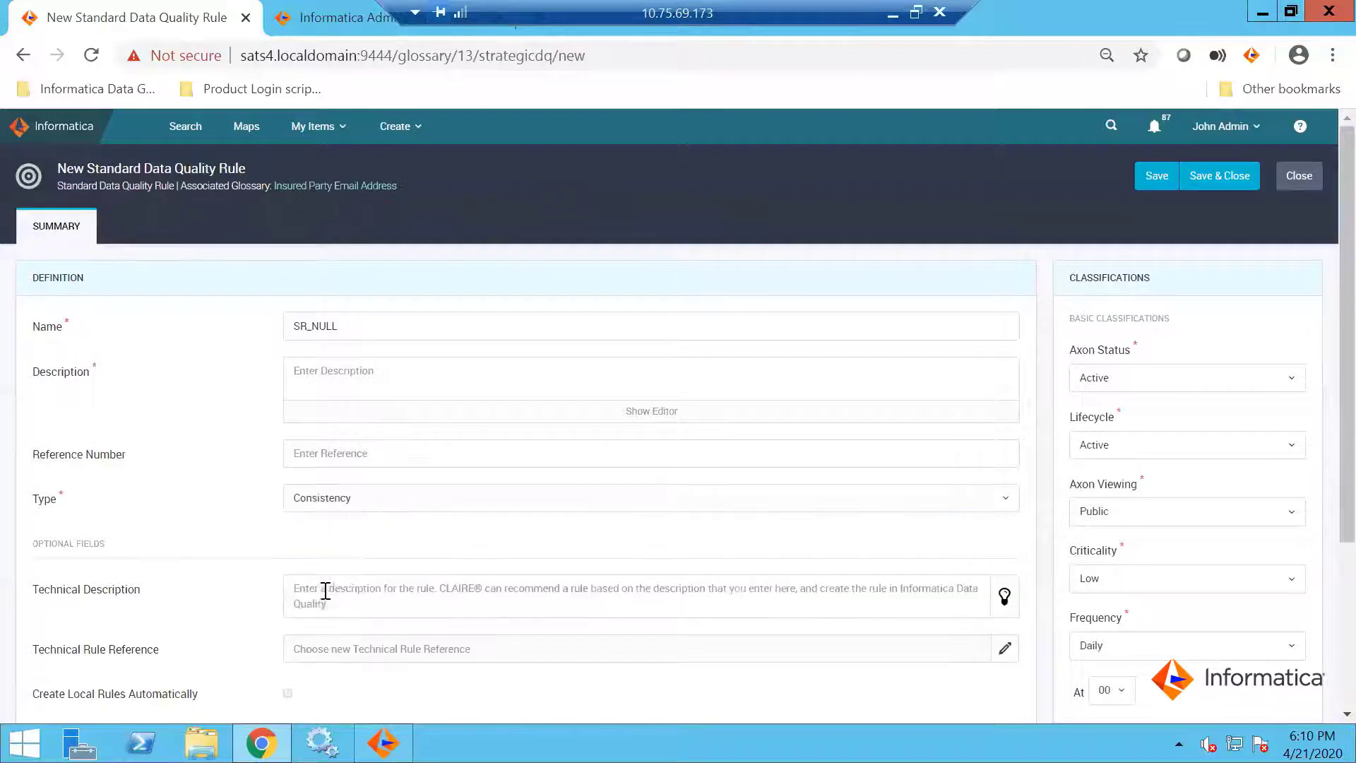
{"action": "left_click", "coordinate": [328, 592]}
{"action": "type", "text": "Email"}
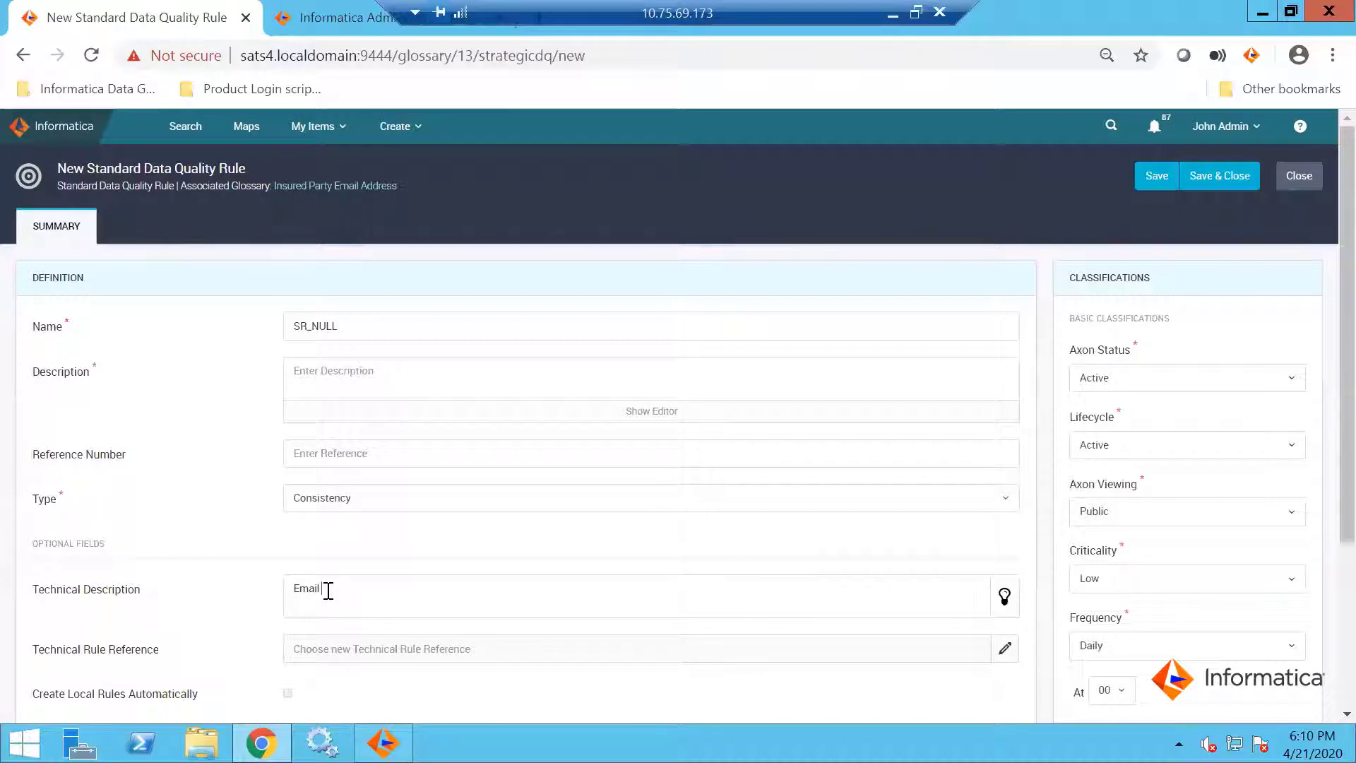
{"action": "type", "text": " is not null"}
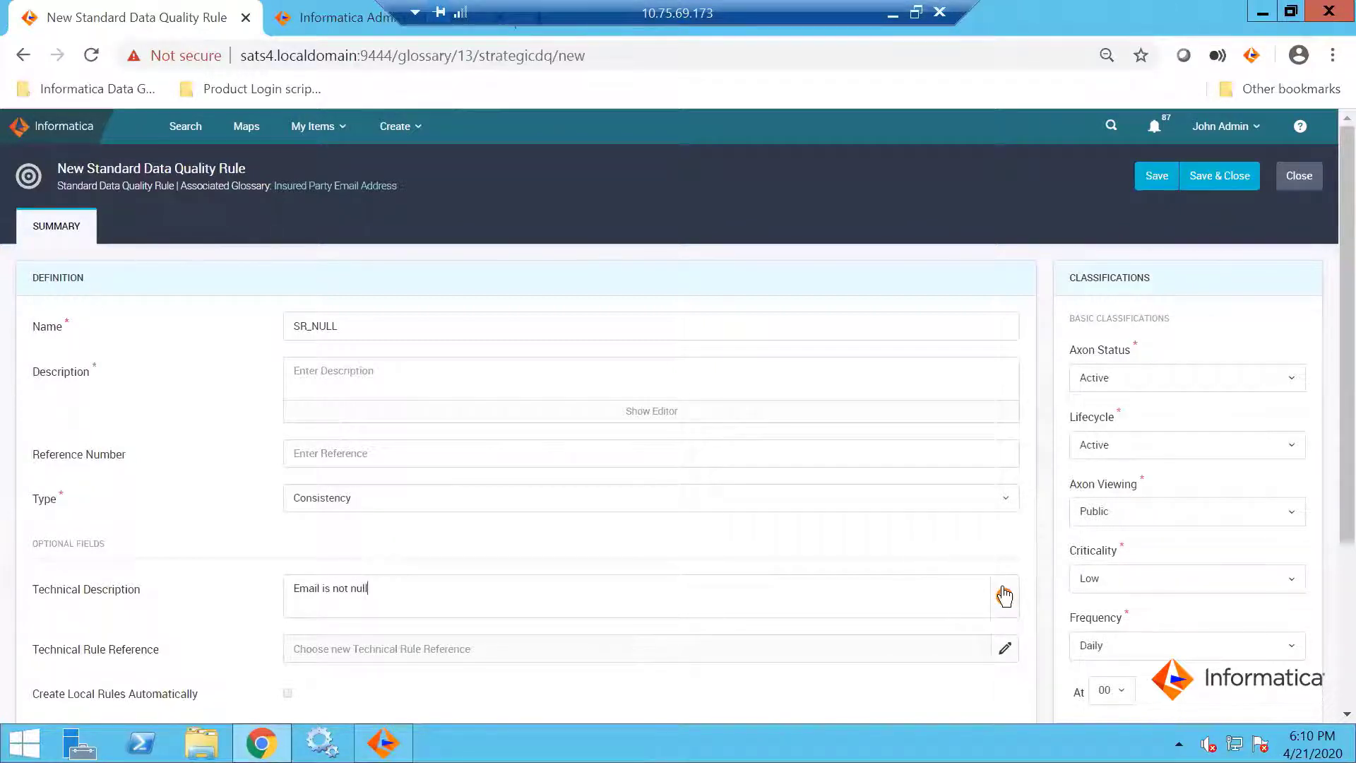
{"action": "mouse_move", "coordinate": [1004, 597]}
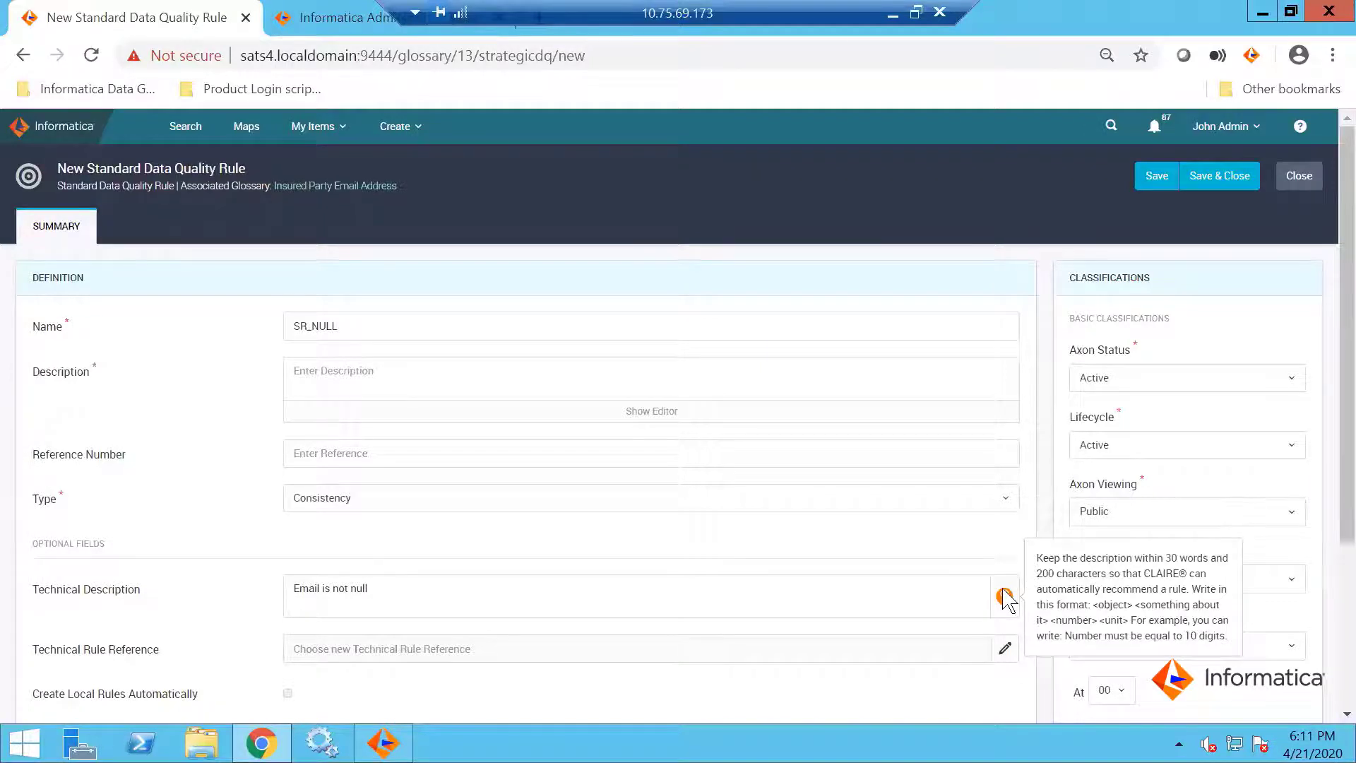
{"action": "left_click", "coordinate": [1004, 646]}
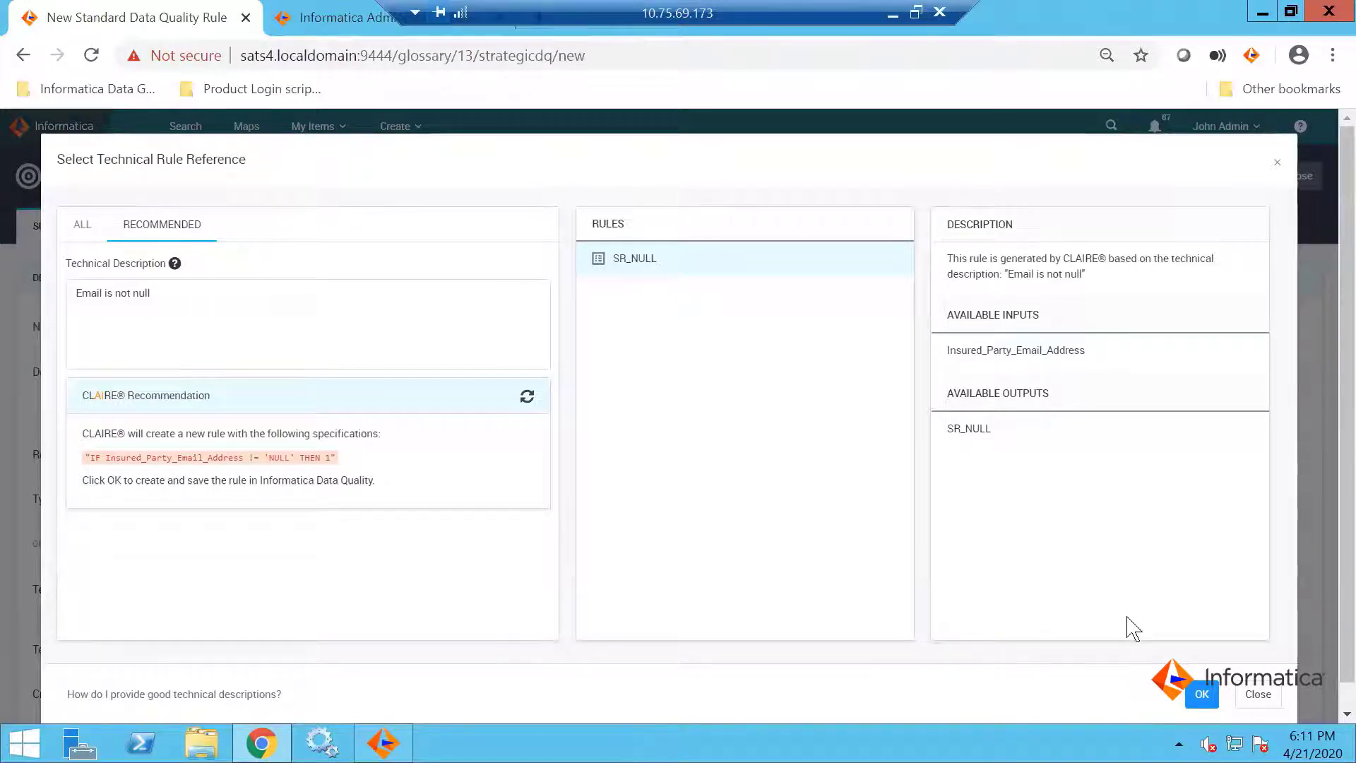
- Accept CLAIRE's recommended SR_NULL rule as the technical rule reference after checking the ALL folders
{"action": "left_click", "coordinate": [83, 226]}
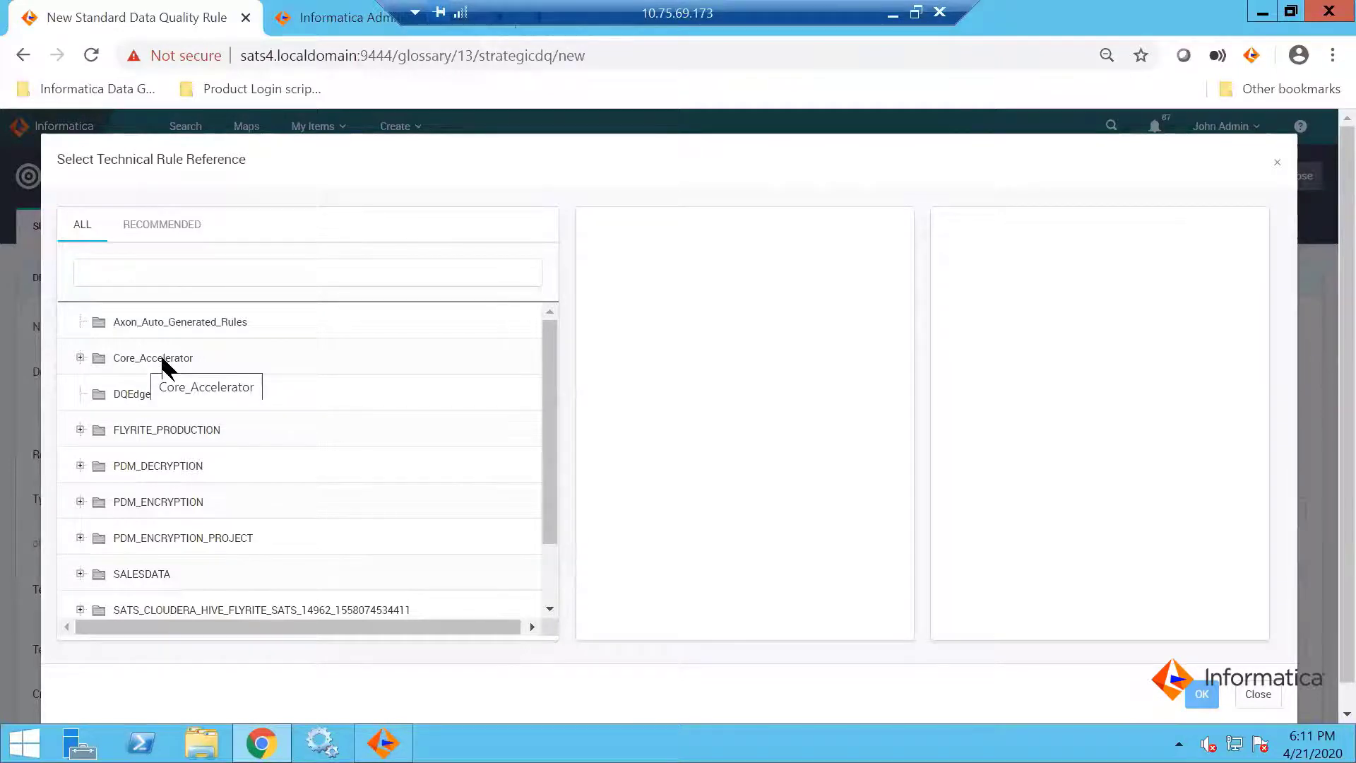
{"action": "left_click", "coordinate": [175, 227]}
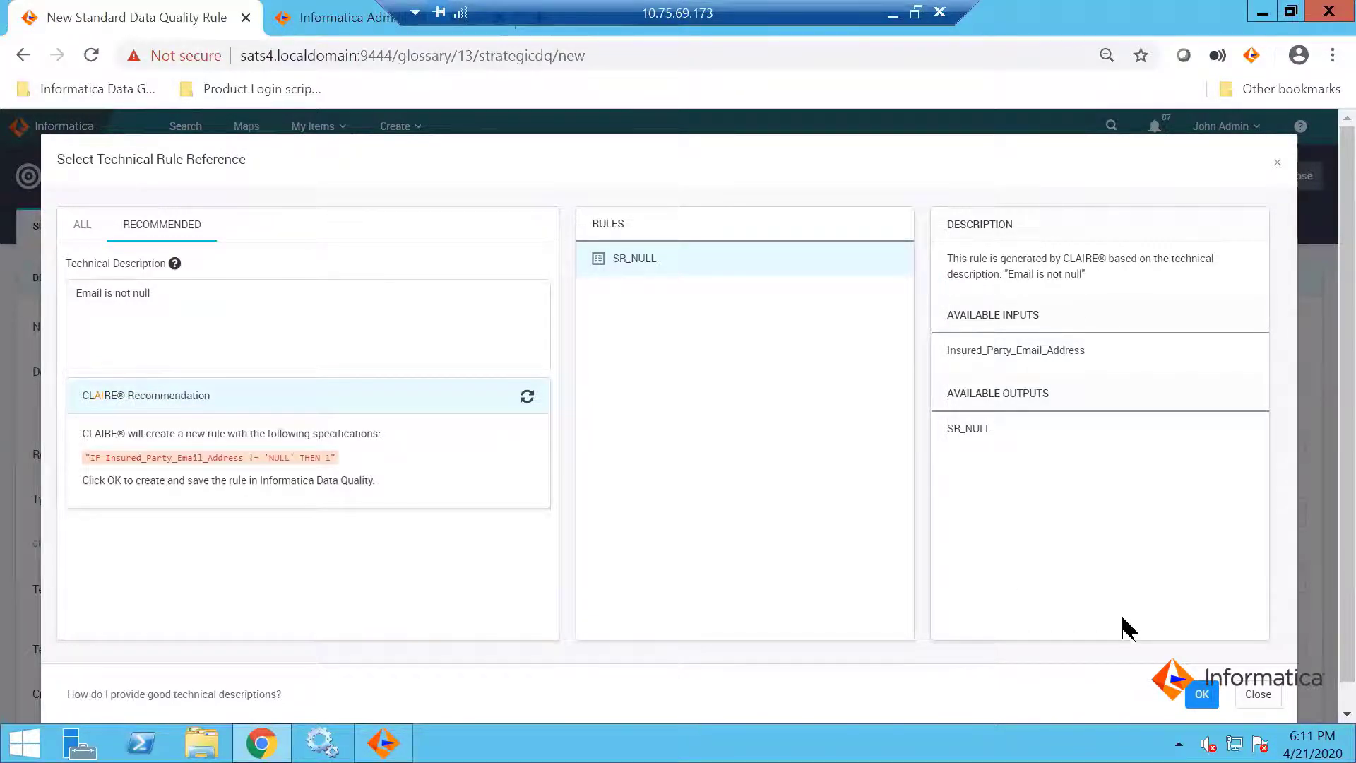
{"action": "key", "text": "Return"}
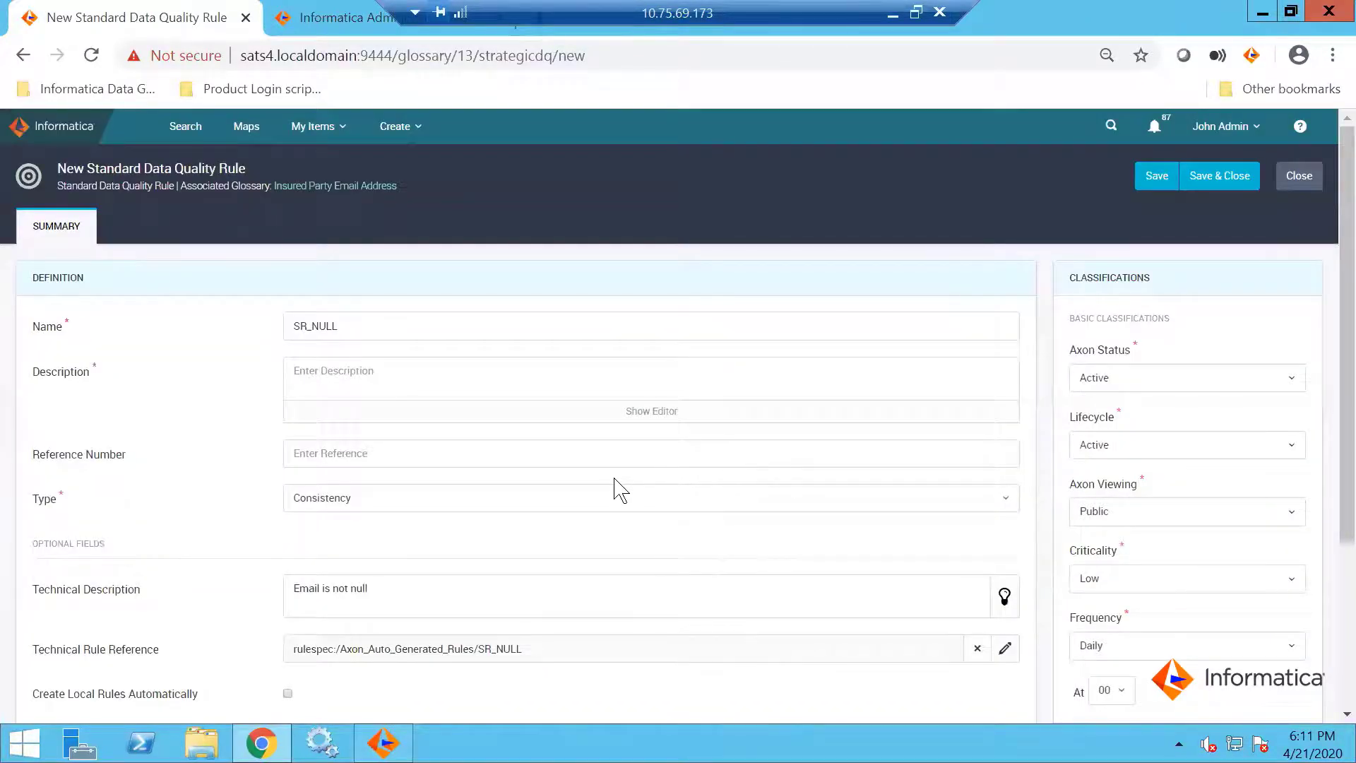
- Set the rule's run frequency to AdHoc
{"action": "scroll", "coordinate": [625, 512], "scroll_direction": "down", "scroll_amount": 3}
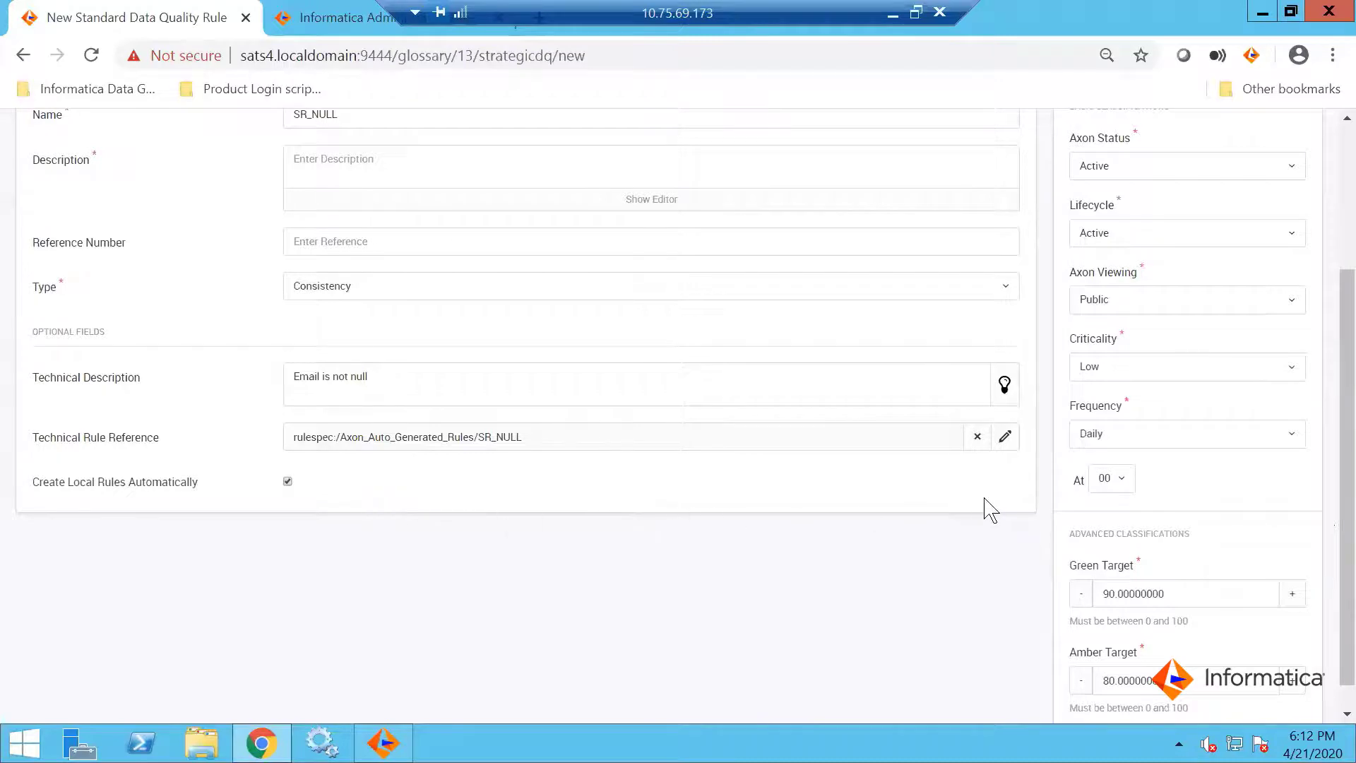
{"action": "left_click", "coordinate": [1146, 447]}
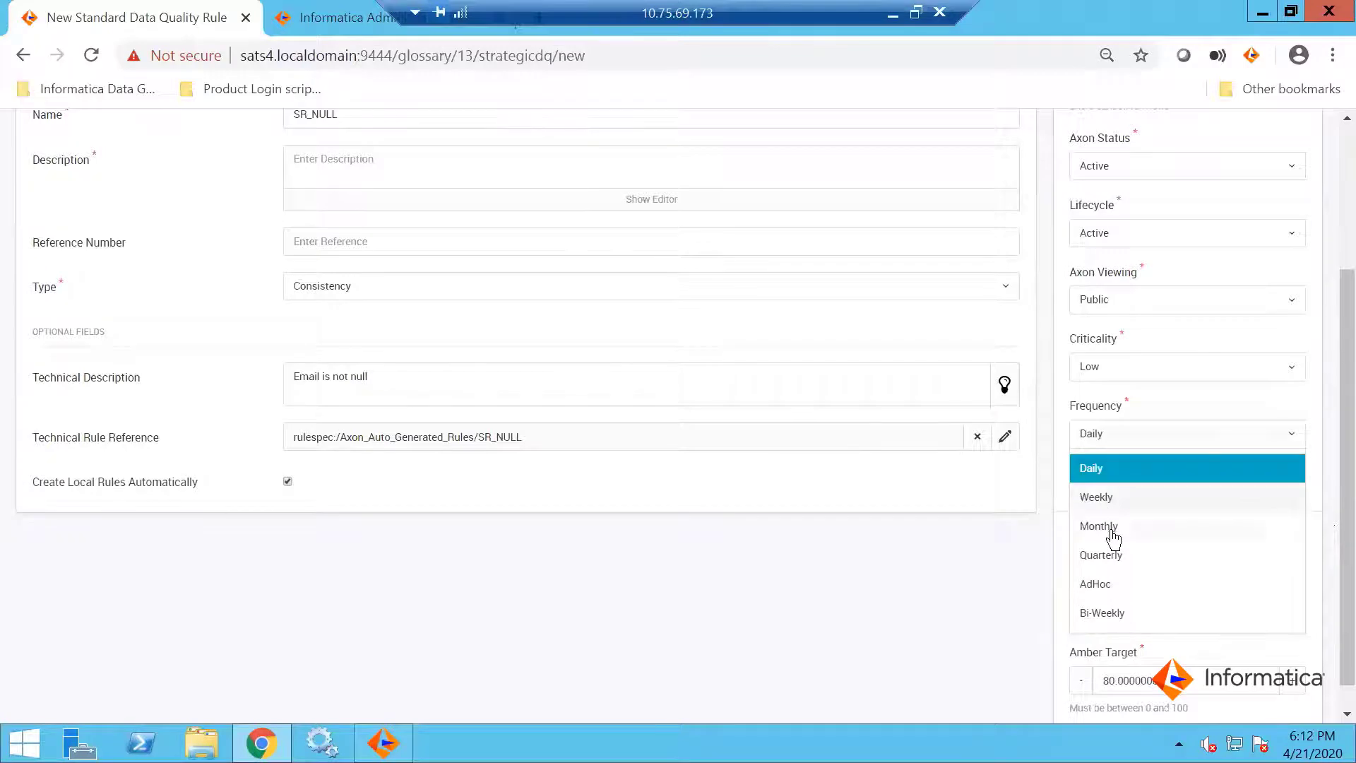
{"action": "left_click", "coordinate": [1096, 593]}
{"action": "scroll", "coordinate": [690, 560], "scroll_direction": "up", "scroll_amount": 3}
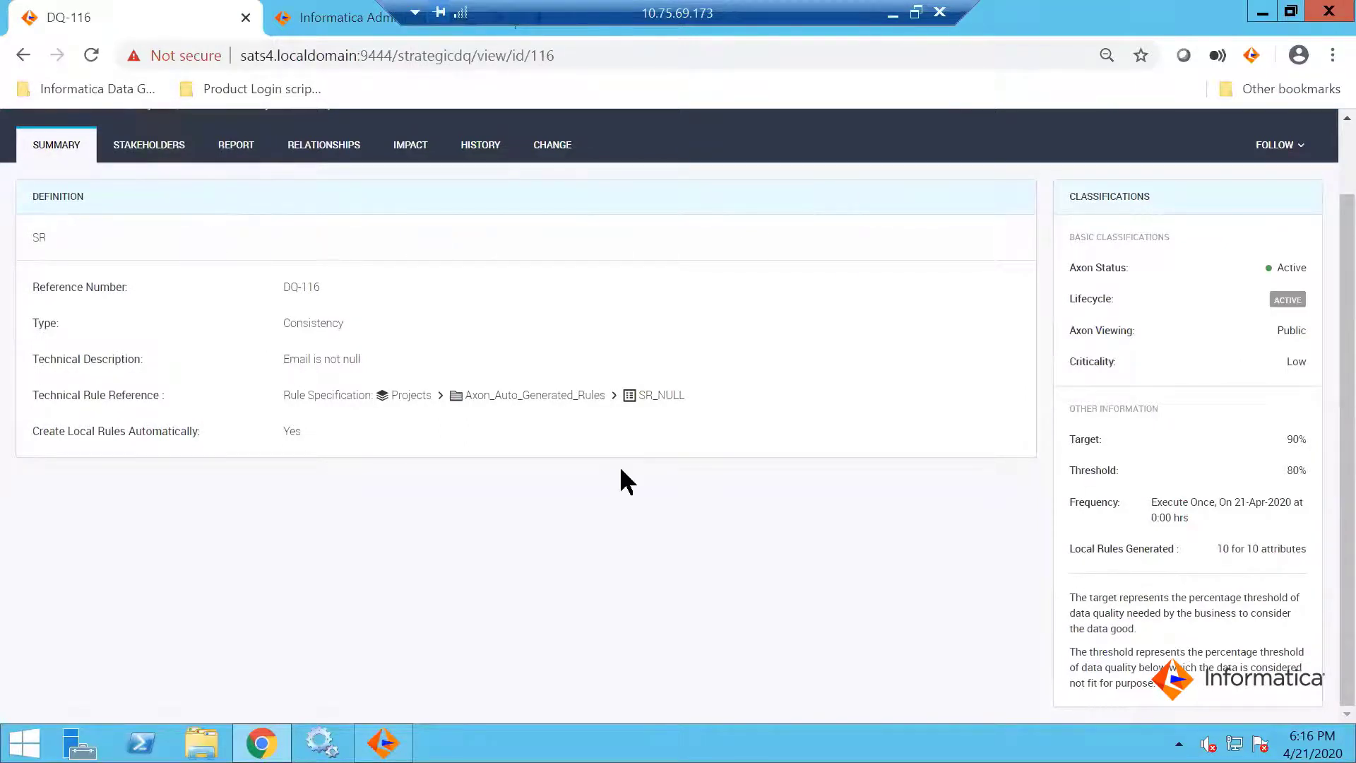
- Review DQ-116's 10 generated local rules, then return to the Insured Party Email Address term
{"action": "left_click_drag", "start_coordinate": [1068, 550], "coordinate": [1172, 551]}
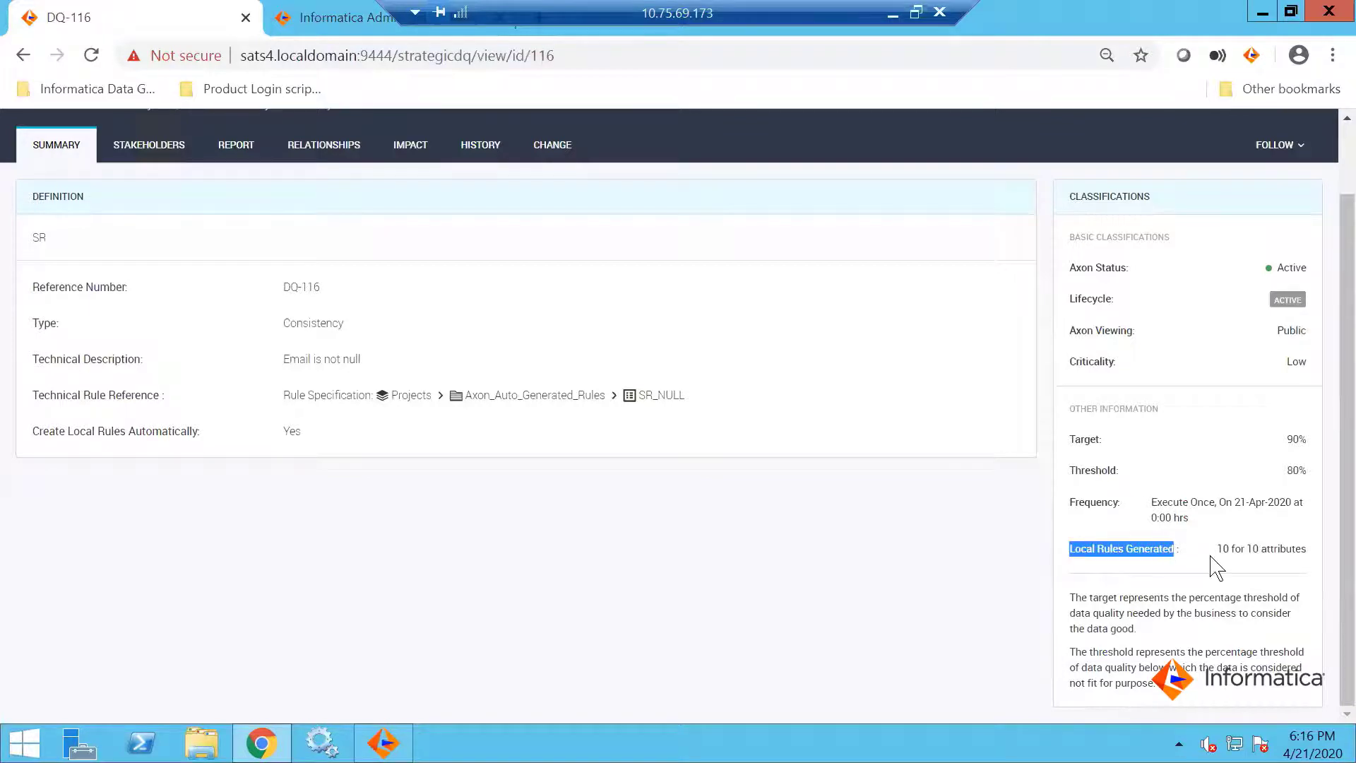
{"action": "scroll", "coordinate": [423, 311], "scroll_direction": "up", "scroll_amount": 2}
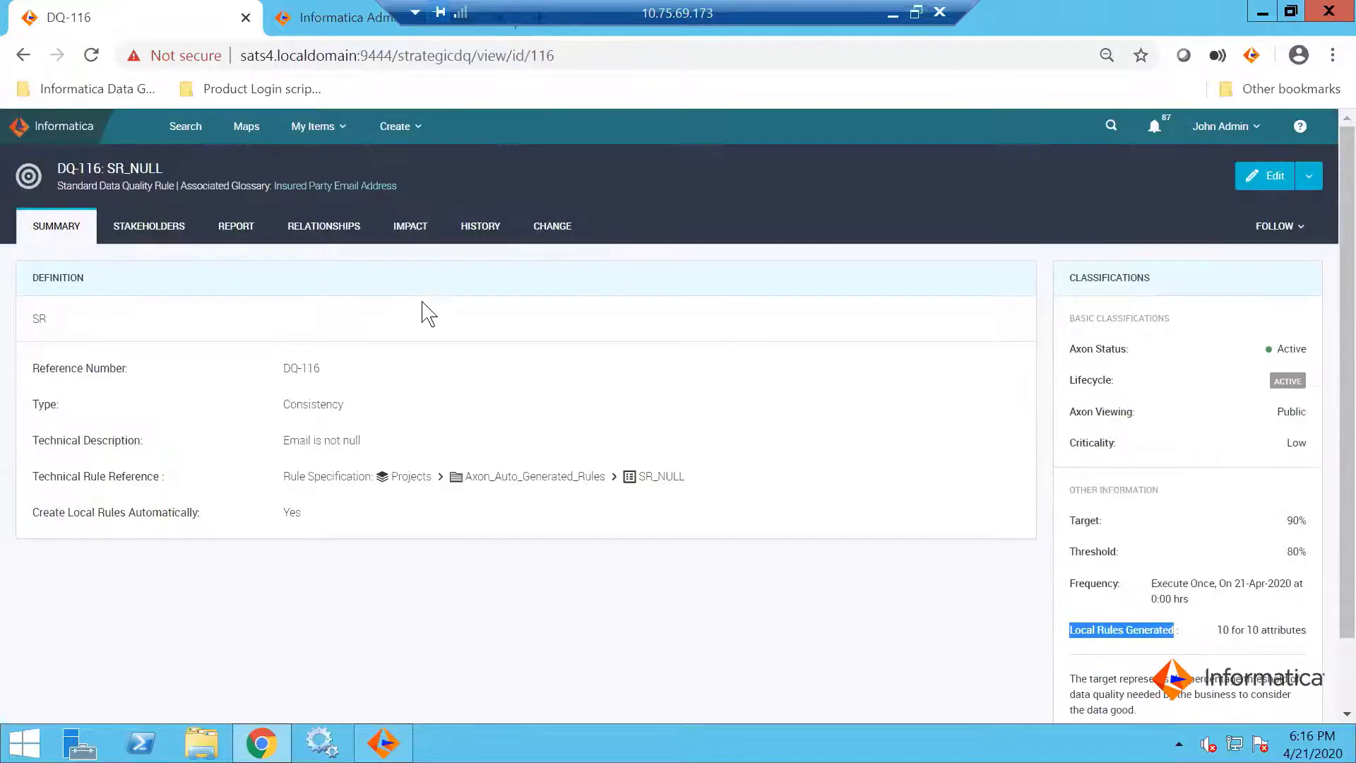
{"action": "left_click", "coordinate": [364, 188]}
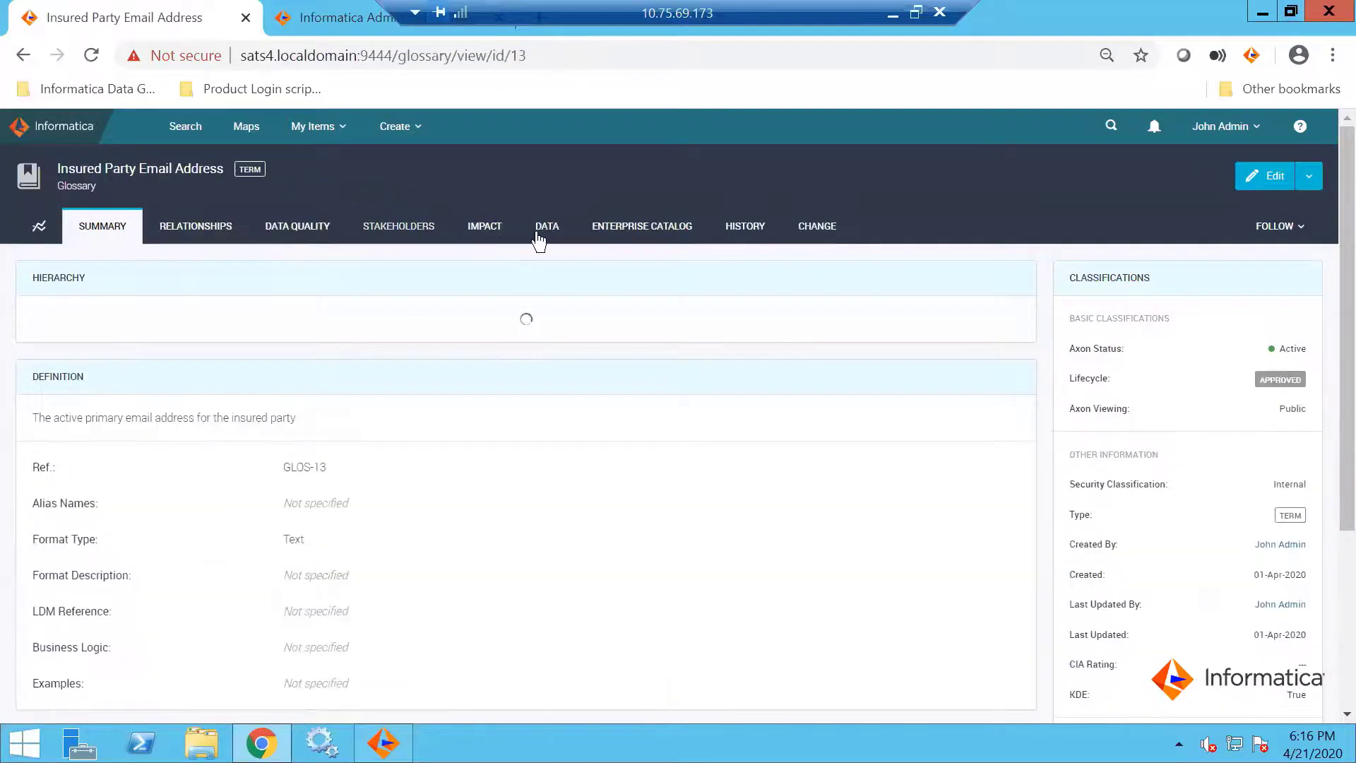
- Browse the term's linked EMAIL data attributes from INS Client Portal sets such as CUSTOMERS
{"action": "left_click", "coordinate": [546, 232]}
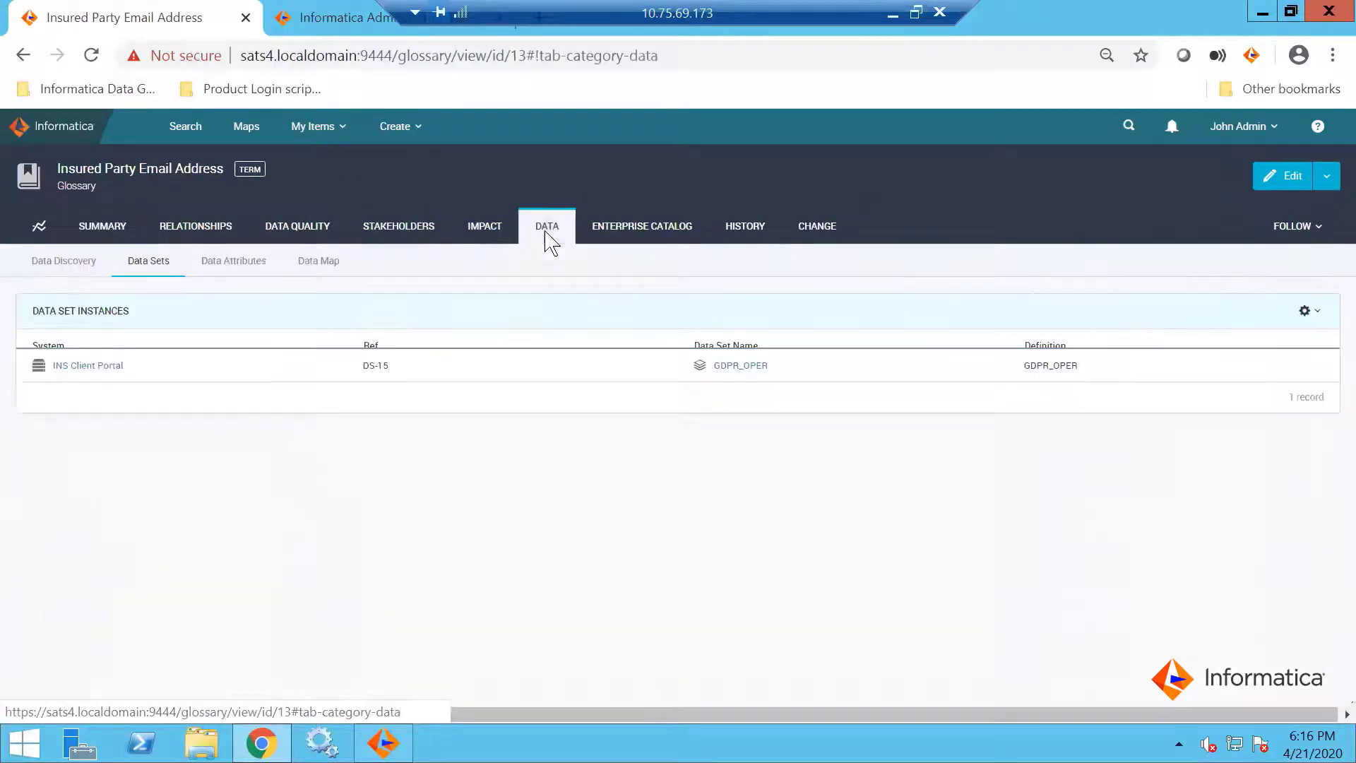
{"action": "left_click", "coordinate": [228, 268]}
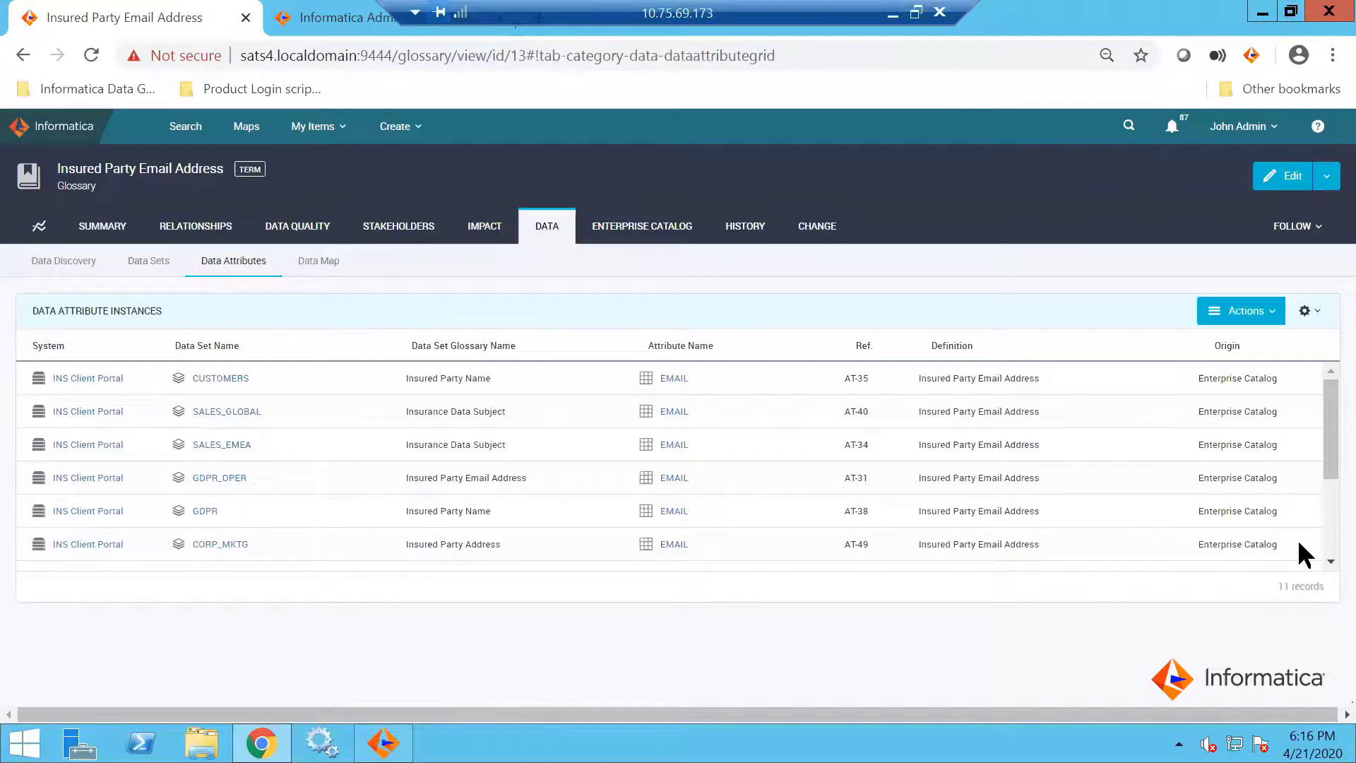
{"action": "left_click_drag", "start_coordinate": [1310, 511], "coordinate": [1311, 611]}
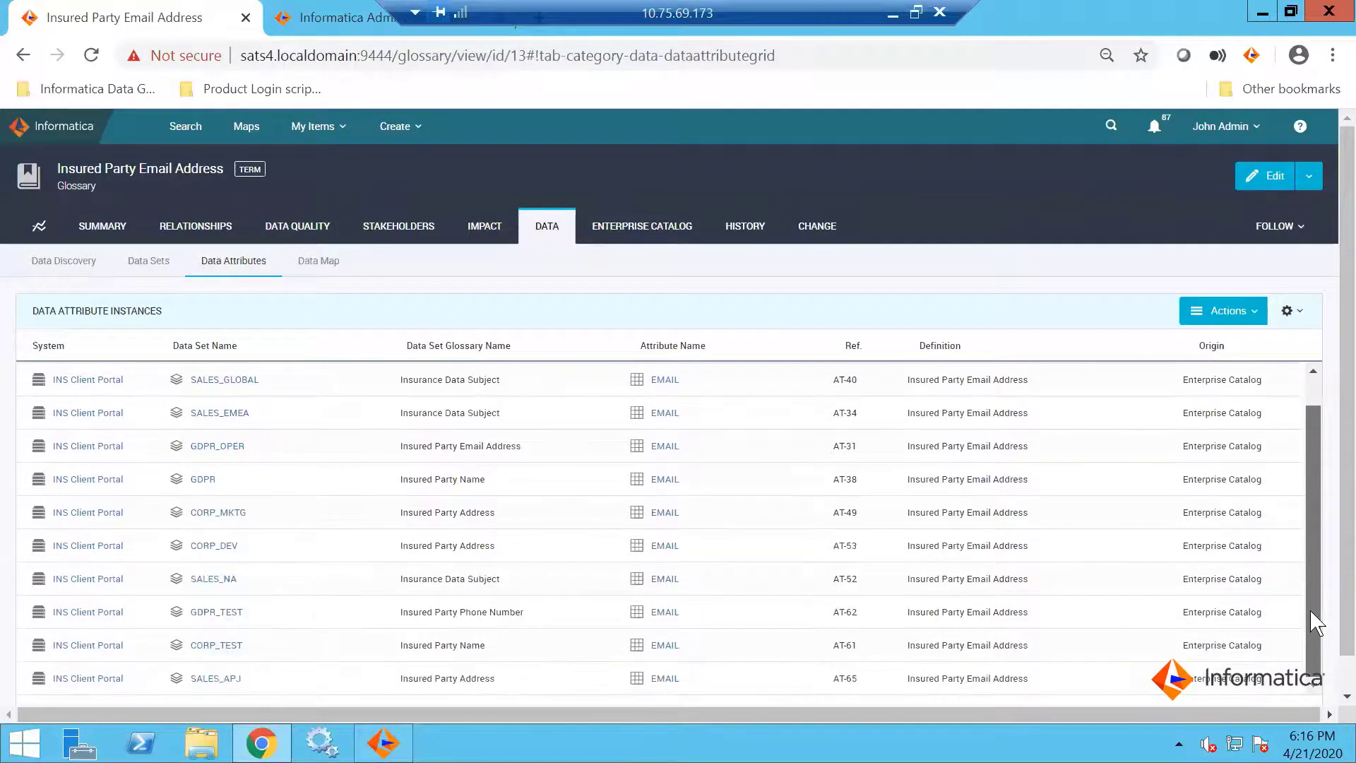
{"action": "scroll", "coordinate": [1057, 613], "scroll_direction": "down", "scroll_amount": 1}
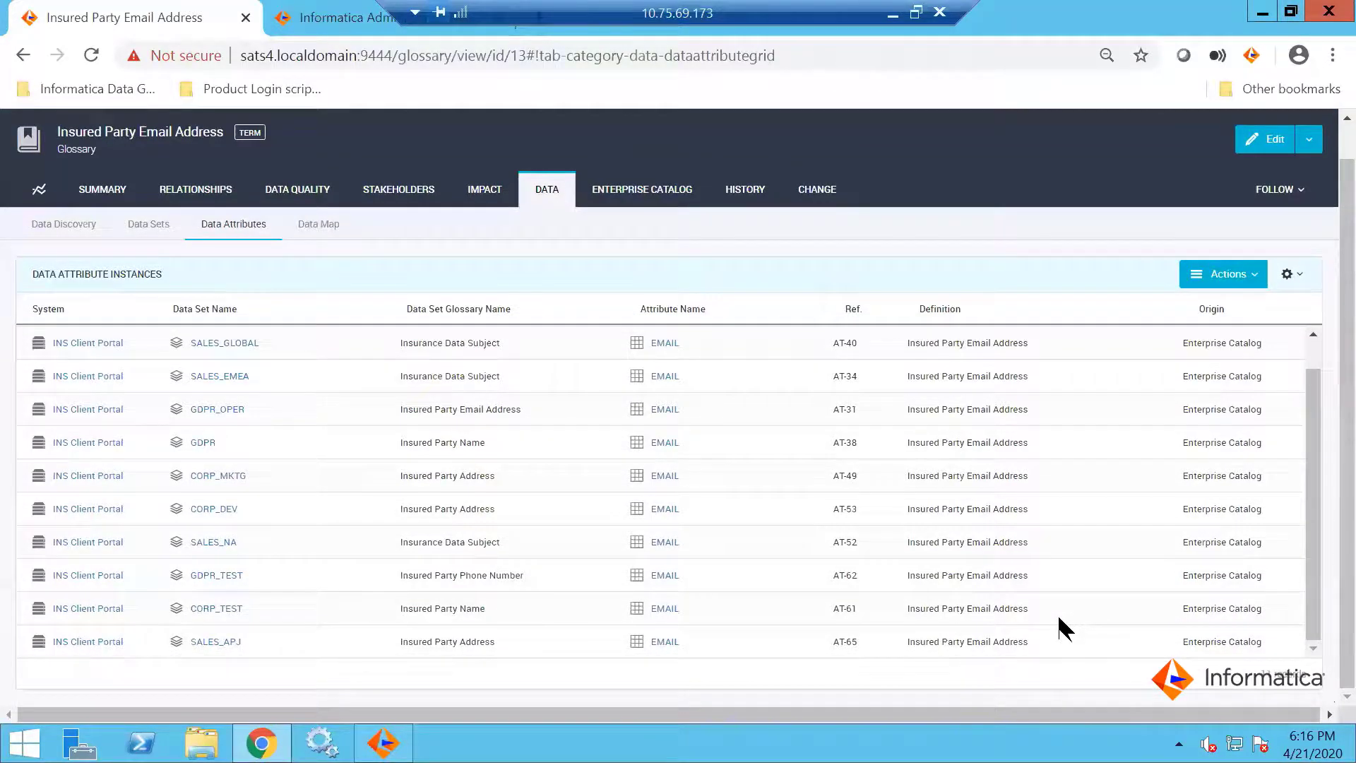
{"action": "scroll", "coordinate": [929, 533], "scroll_direction": "up", "scroll_amount": 1}
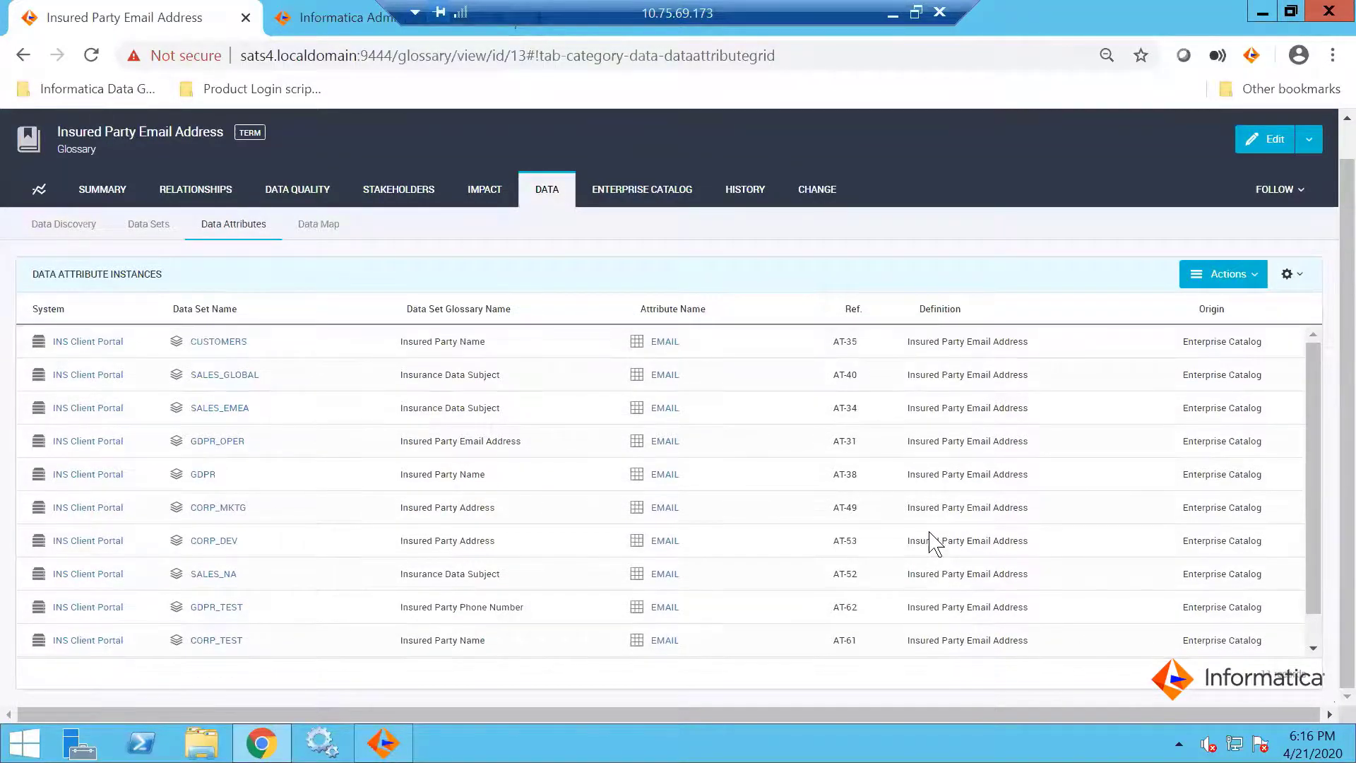
{"action": "scroll", "coordinate": [936, 544], "scroll_direction": "down", "scroll_amount": 1}
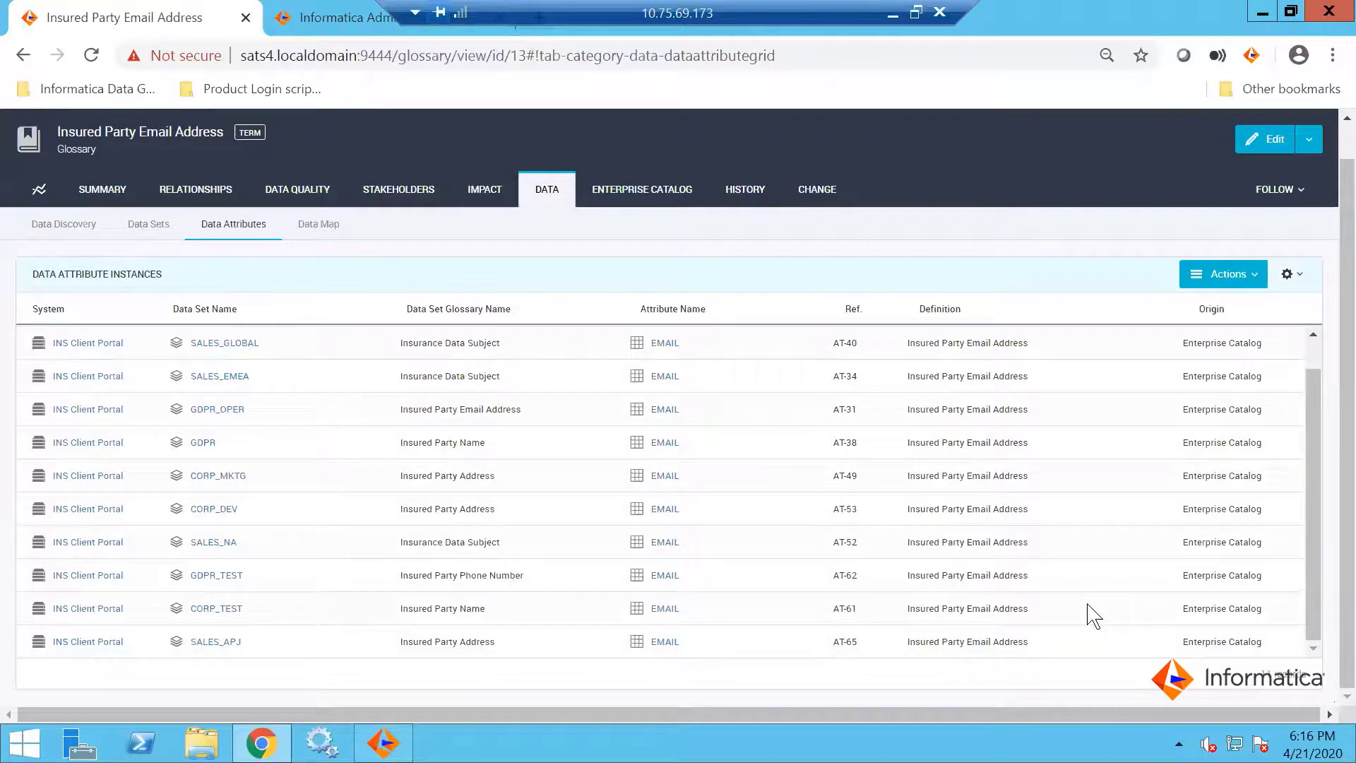
{"action": "scroll", "coordinate": [1094, 614], "scroll_direction": "up", "scroll_amount": 2}
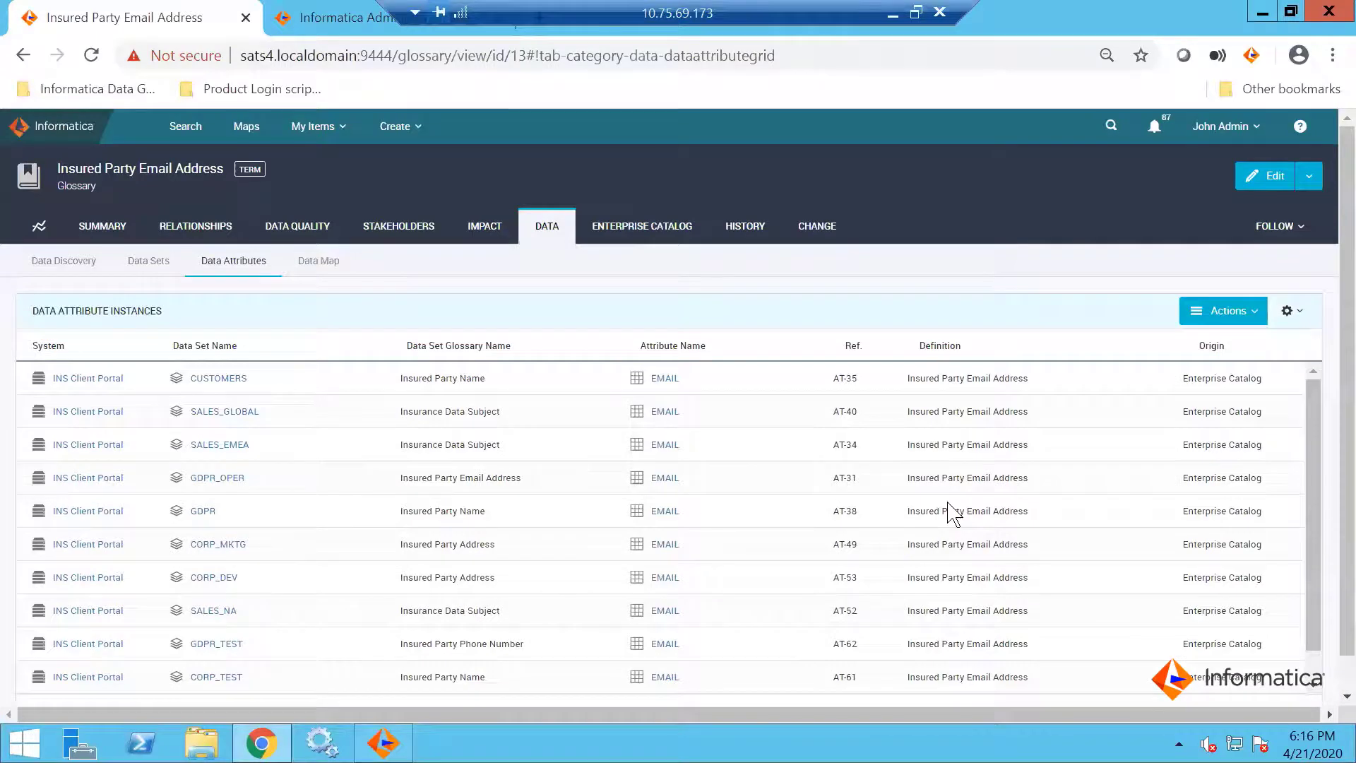
- Open DQ-116's report from the term's Data Quality tab, showing its local rules at N/A%
{"action": "left_click", "coordinate": [322, 221]}
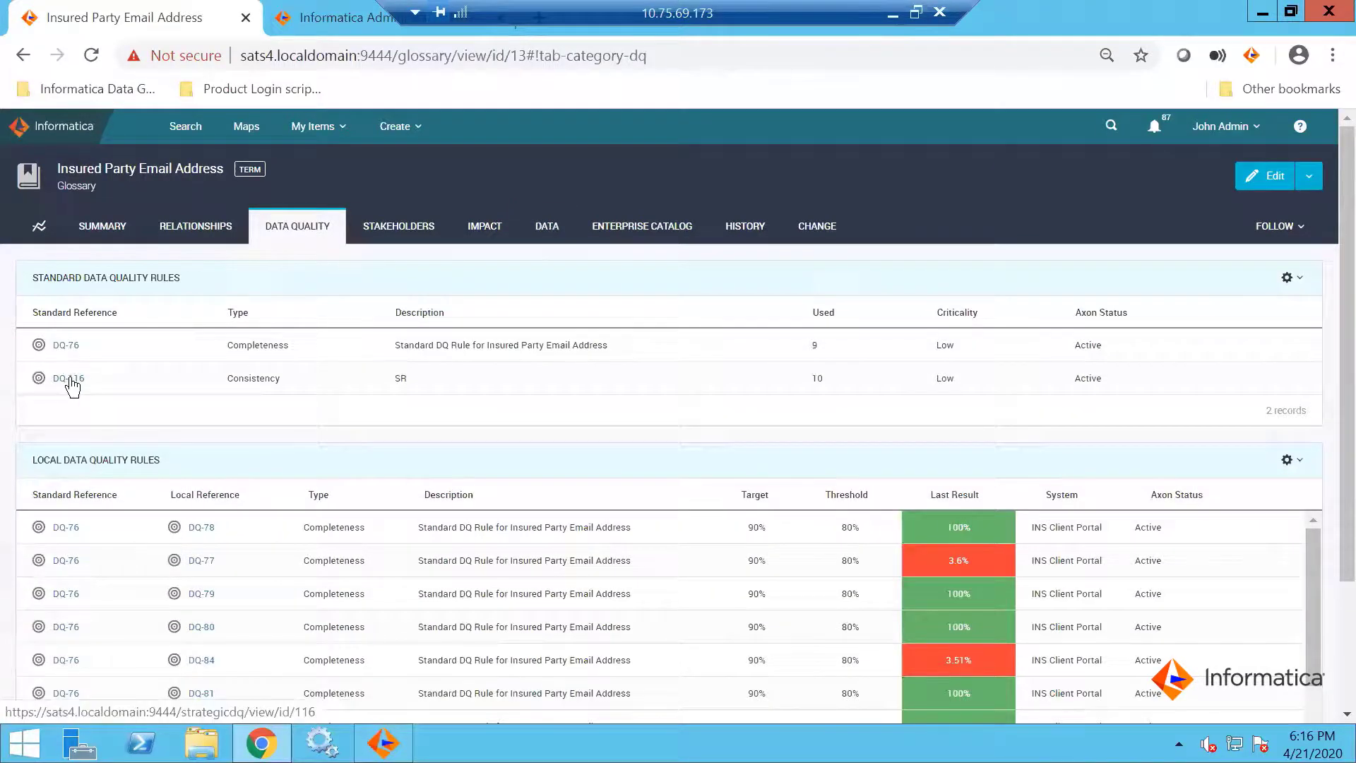
{"action": "left_click", "coordinate": [70, 380]}
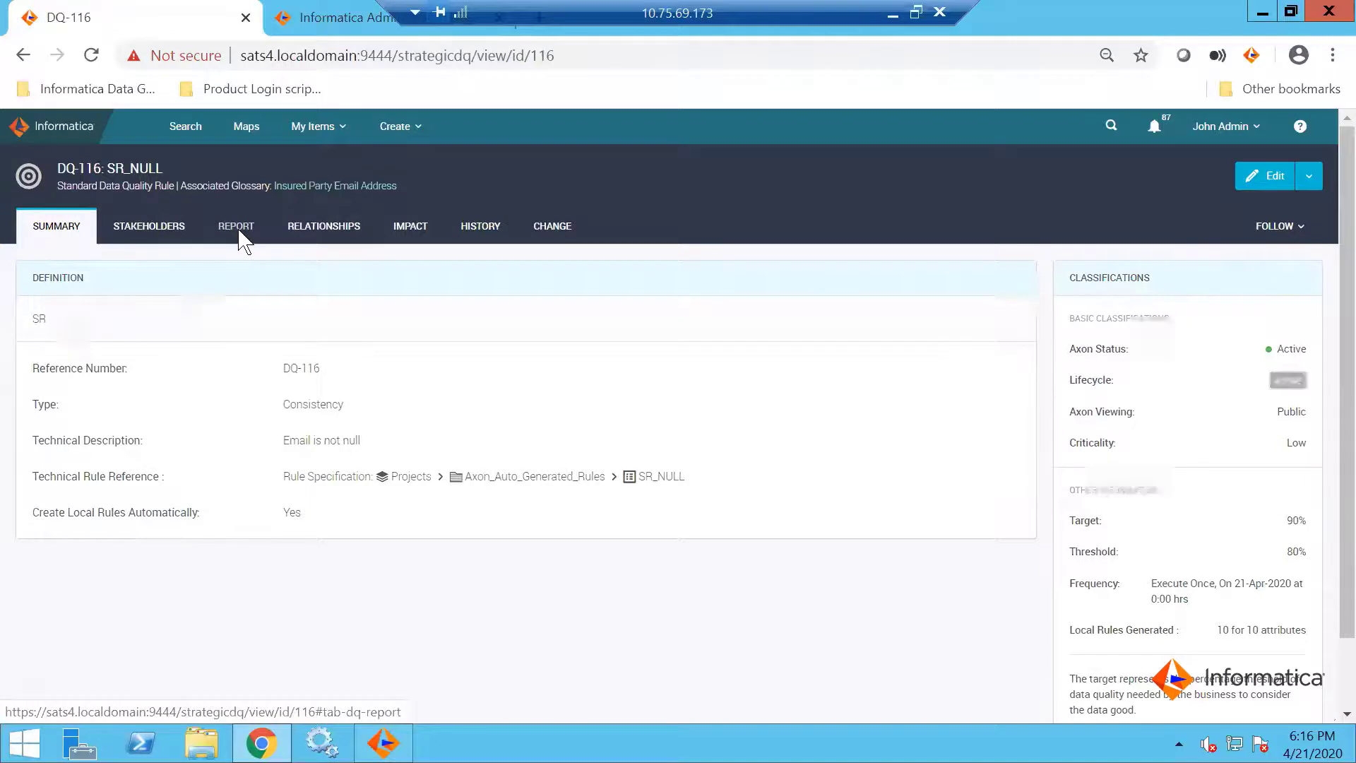
{"action": "left_click", "coordinate": [236, 226]}
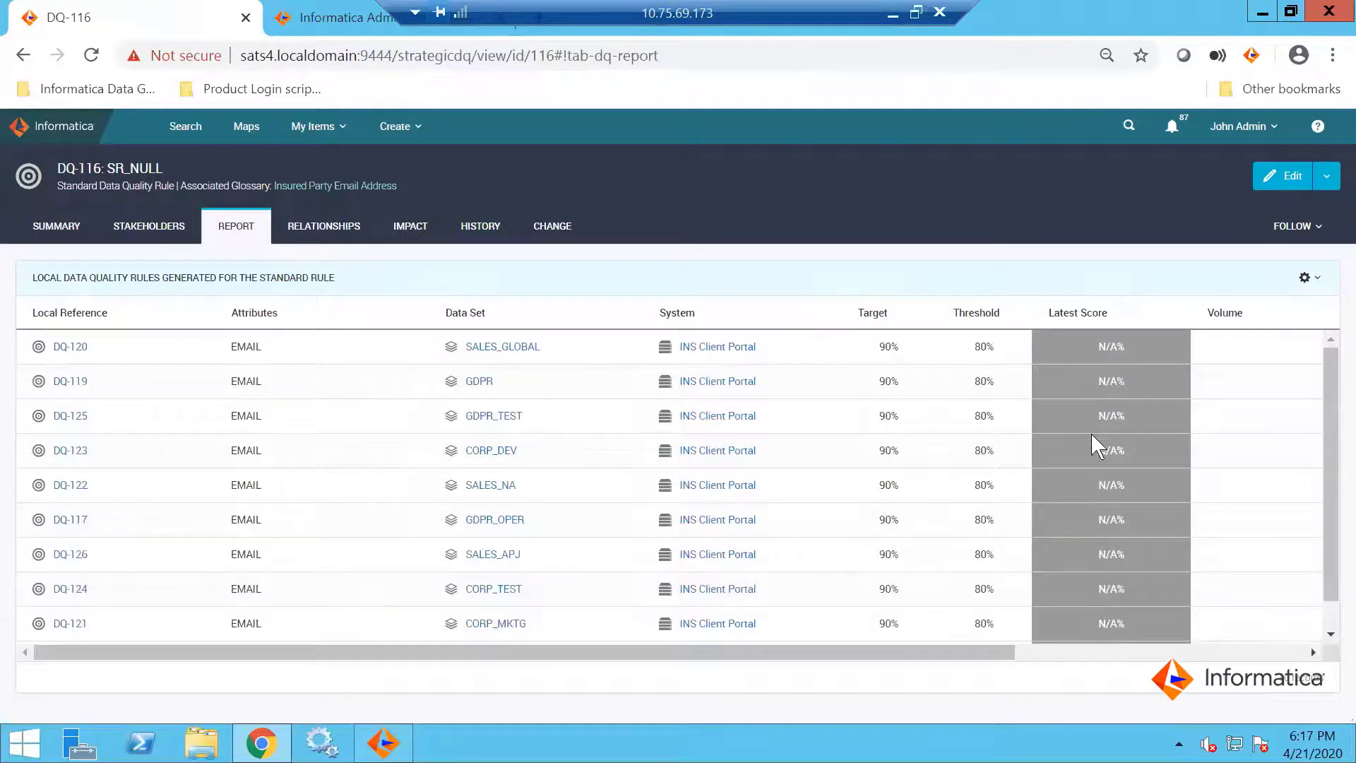
{"action": "scroll", "coordinate": [1091, 434], "scroll_direction": "down", "scroll_amount": 1}
{"action": "scroll", "coordinate": [1099, 495], "scroll_direction": "up", "scroll_amount": 1}
- Review DQ-76's report of 9 scored local rules, then follow its Insured Party Email Address link
{"action": "left_click", "coordinate": [305, 186]}
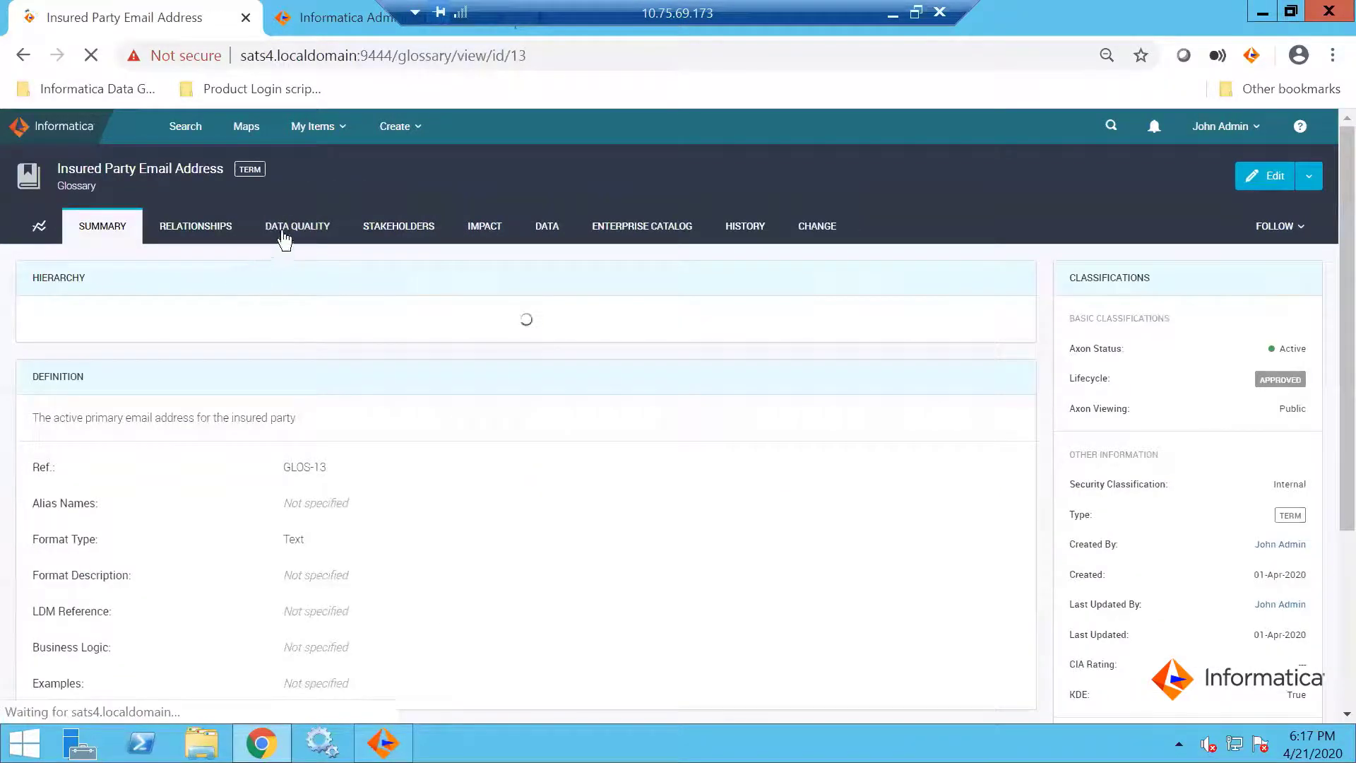
{"action": "left_click", "coordinate": [292, 233]}
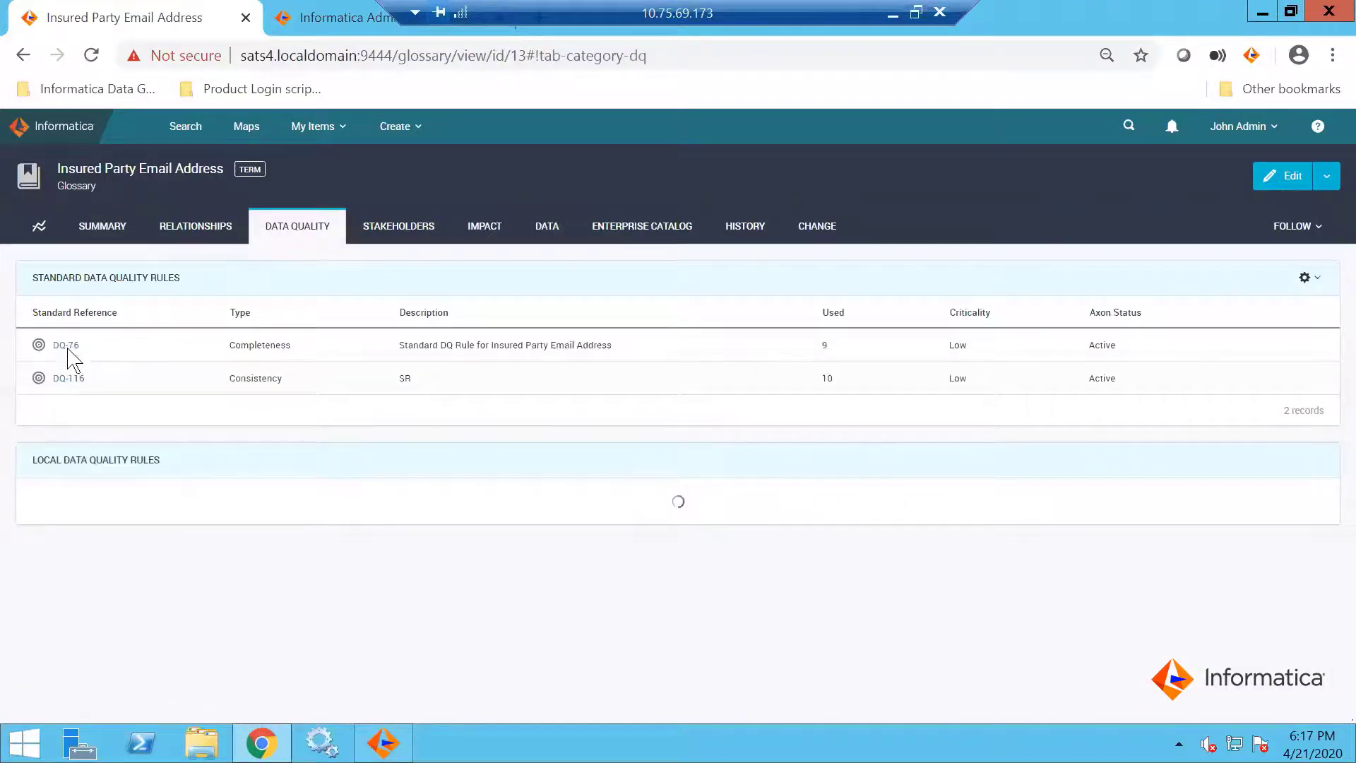
{"action": "left_click", "coordinate": [68, 349]}
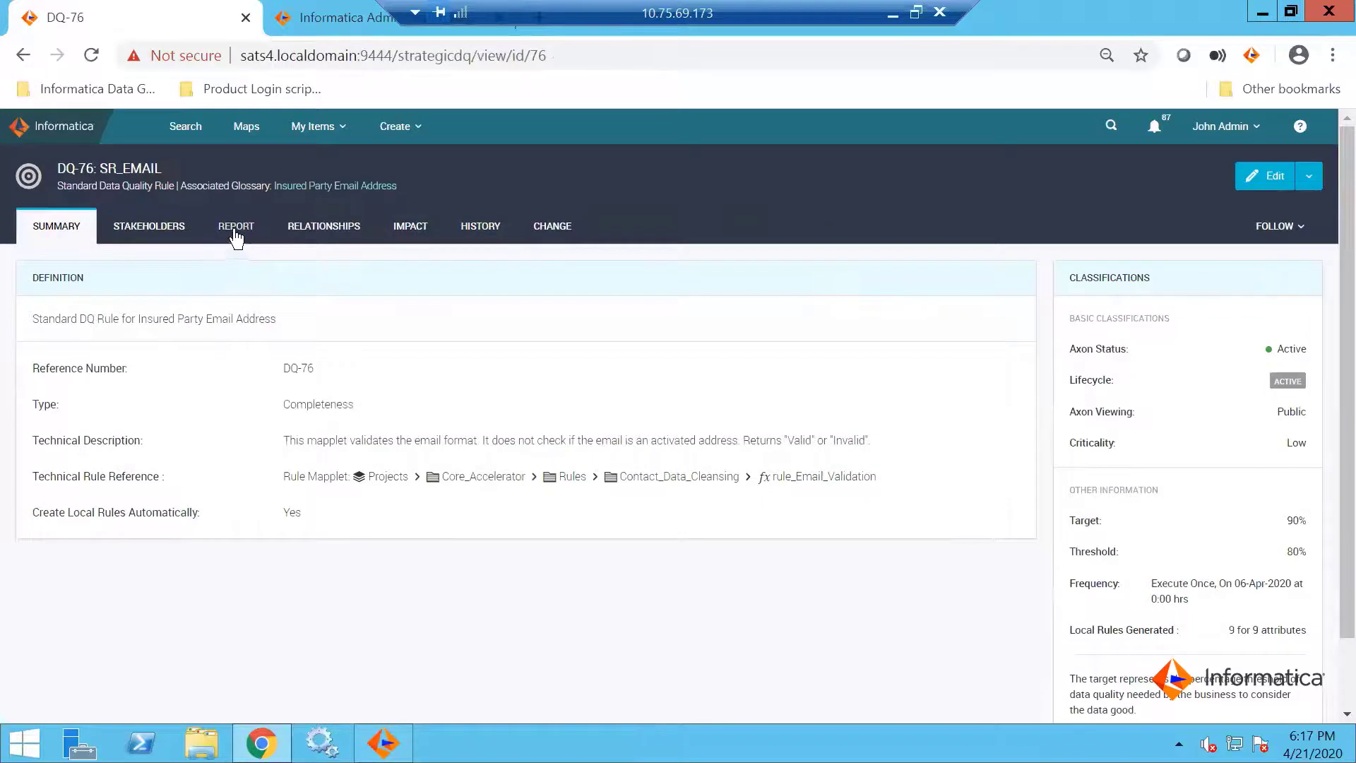
{"action": "left_click", "coordinate": [235, 233]}
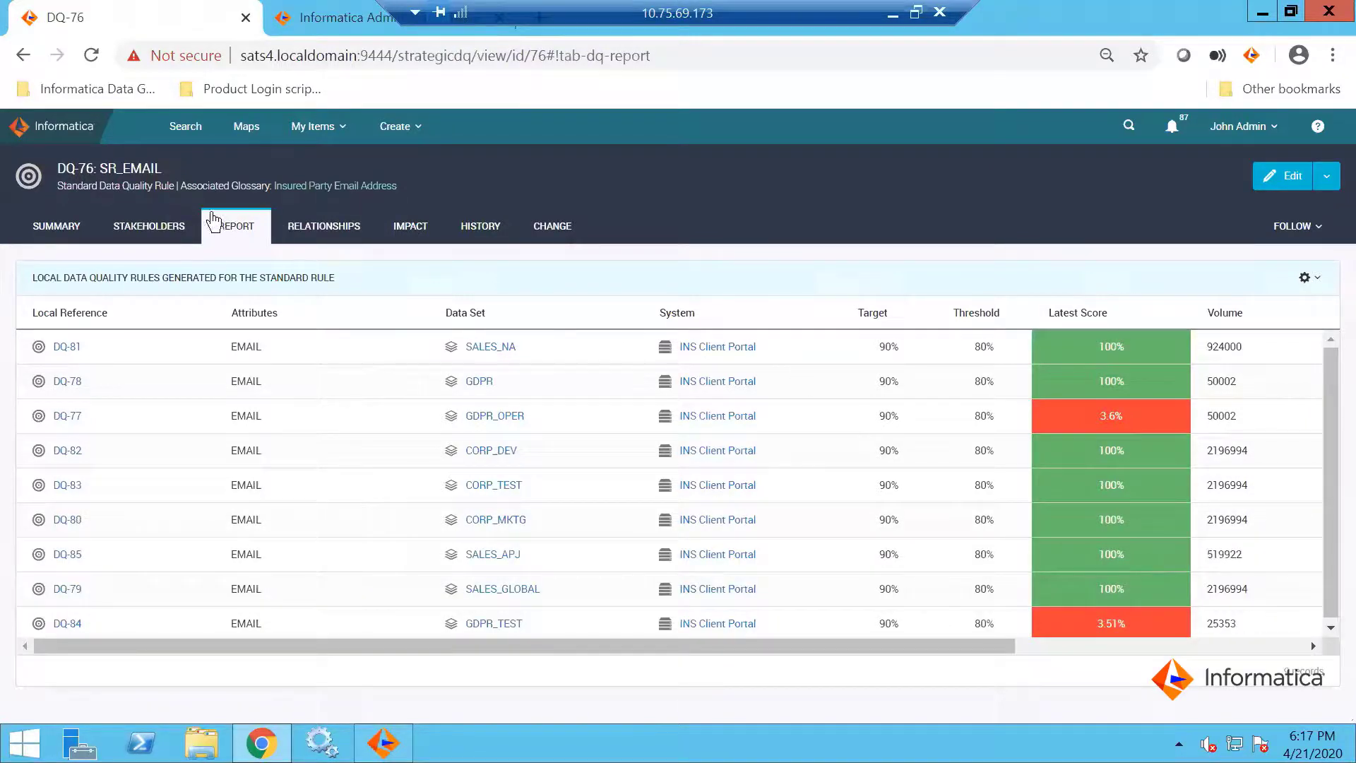
{"action": "left_click", "coordinate": [336, 185]}
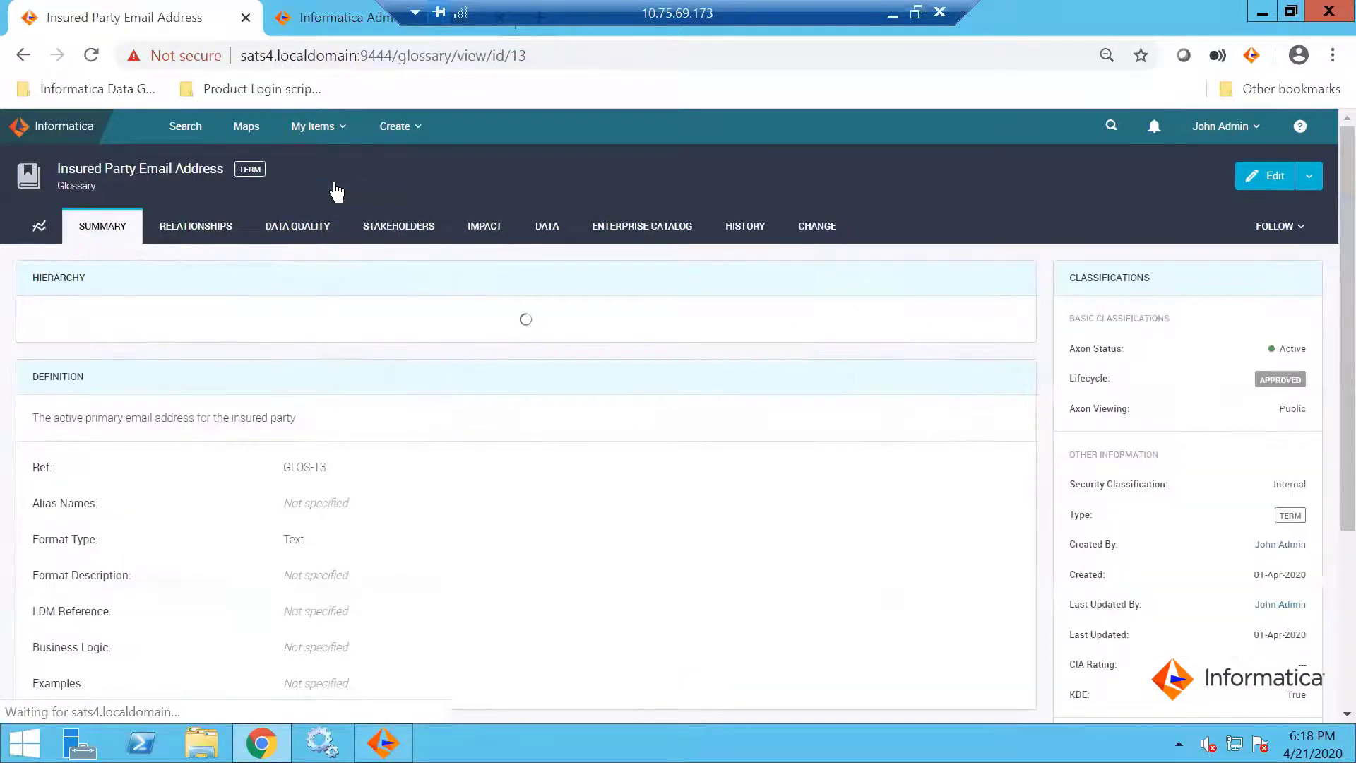
- List the term's standard rules DQ-76 and DQ-116, and check the Bulk Upload job notifications
{"action": "left_click", "coordinate": [301, 244]}
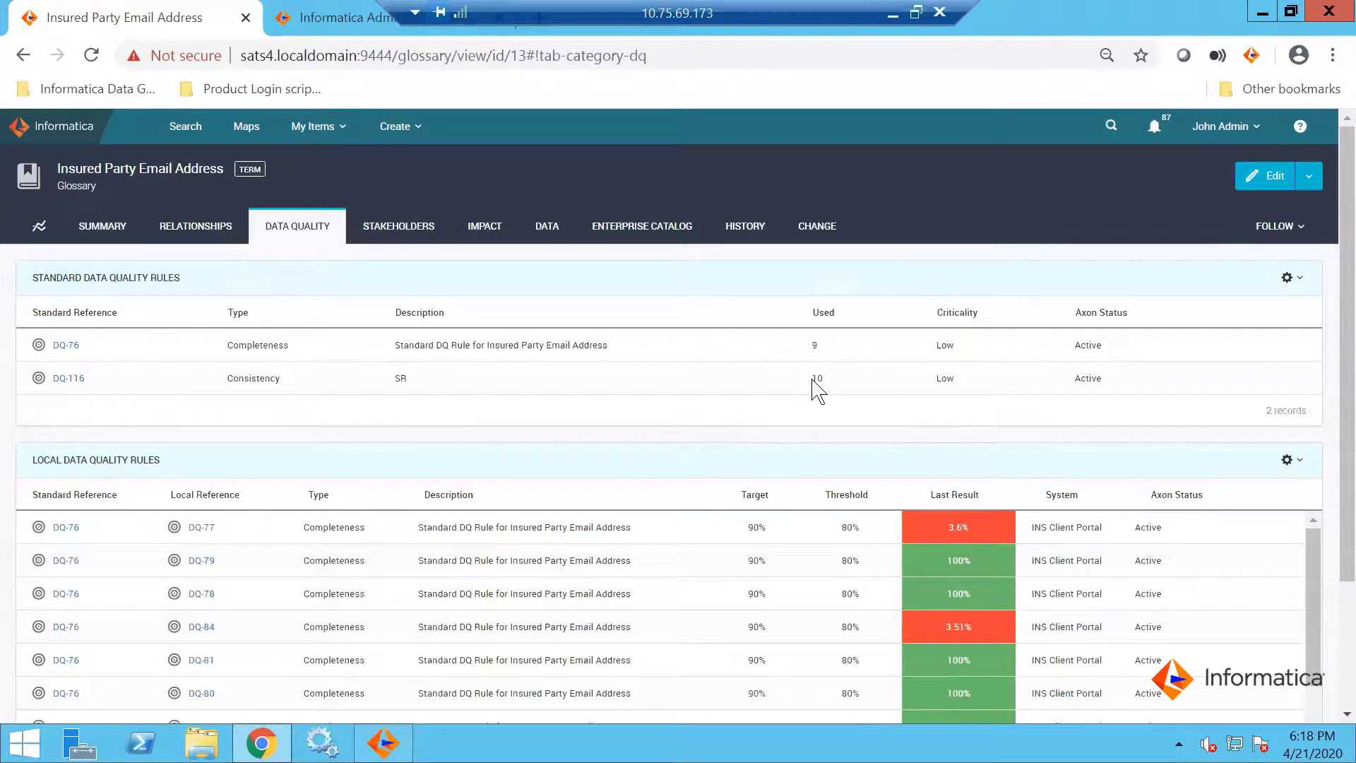
{"action": "left_click", "coordinate": [1159, 130]}
{"action": "left_click", "coordinate": [1124, 159]}
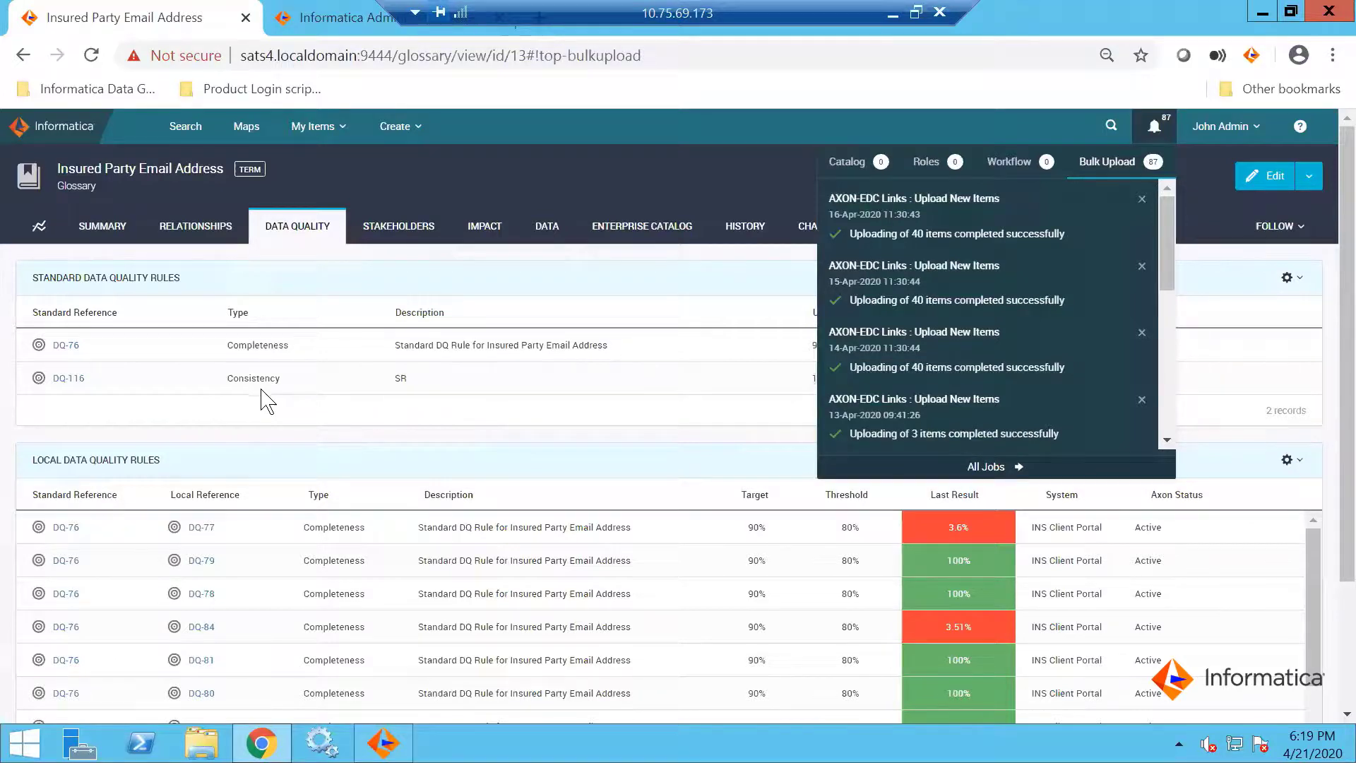
{"action": "left_click", "coordinate": [544, 409]}
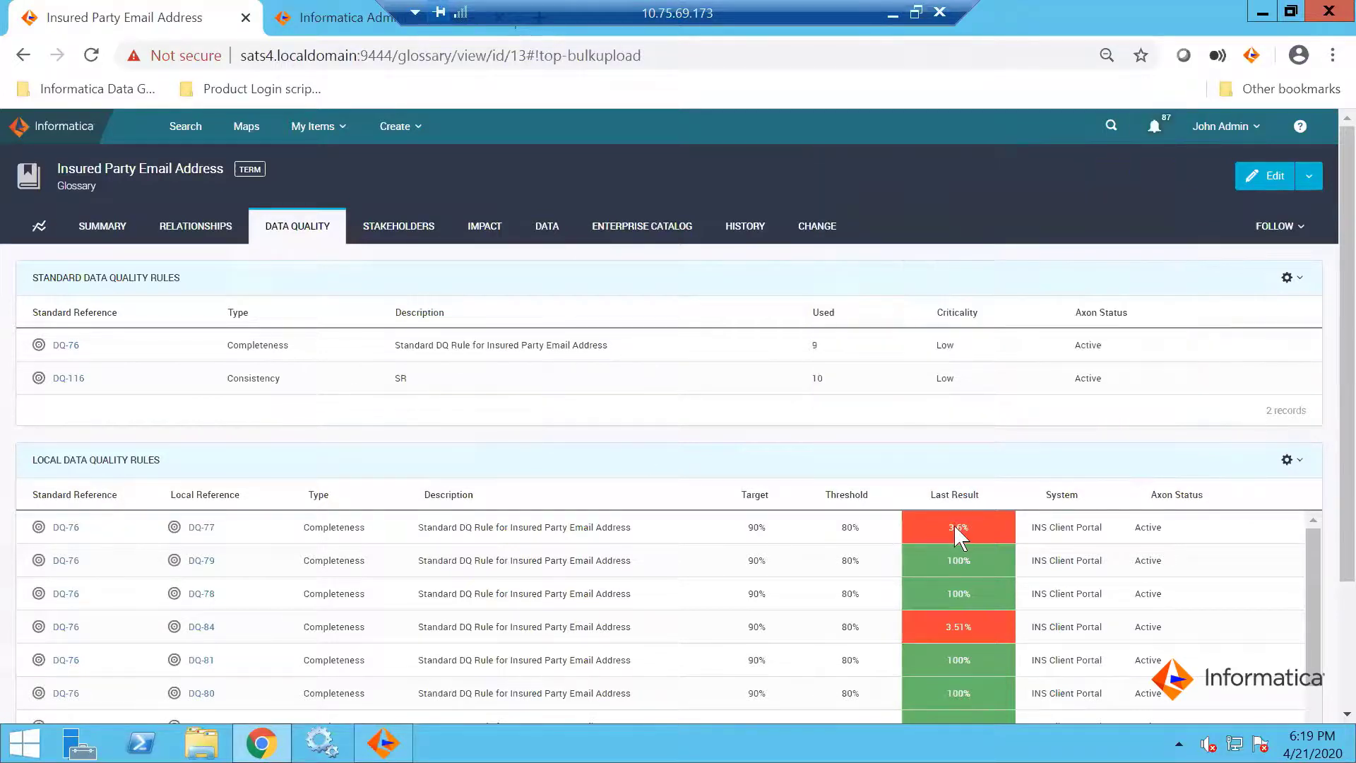
- Open local rule DQ-77 SR_EMAIL's report and review its four 3.6% runs against the 90% target
{"action": "left_click", "coordinate": [203, 536]}
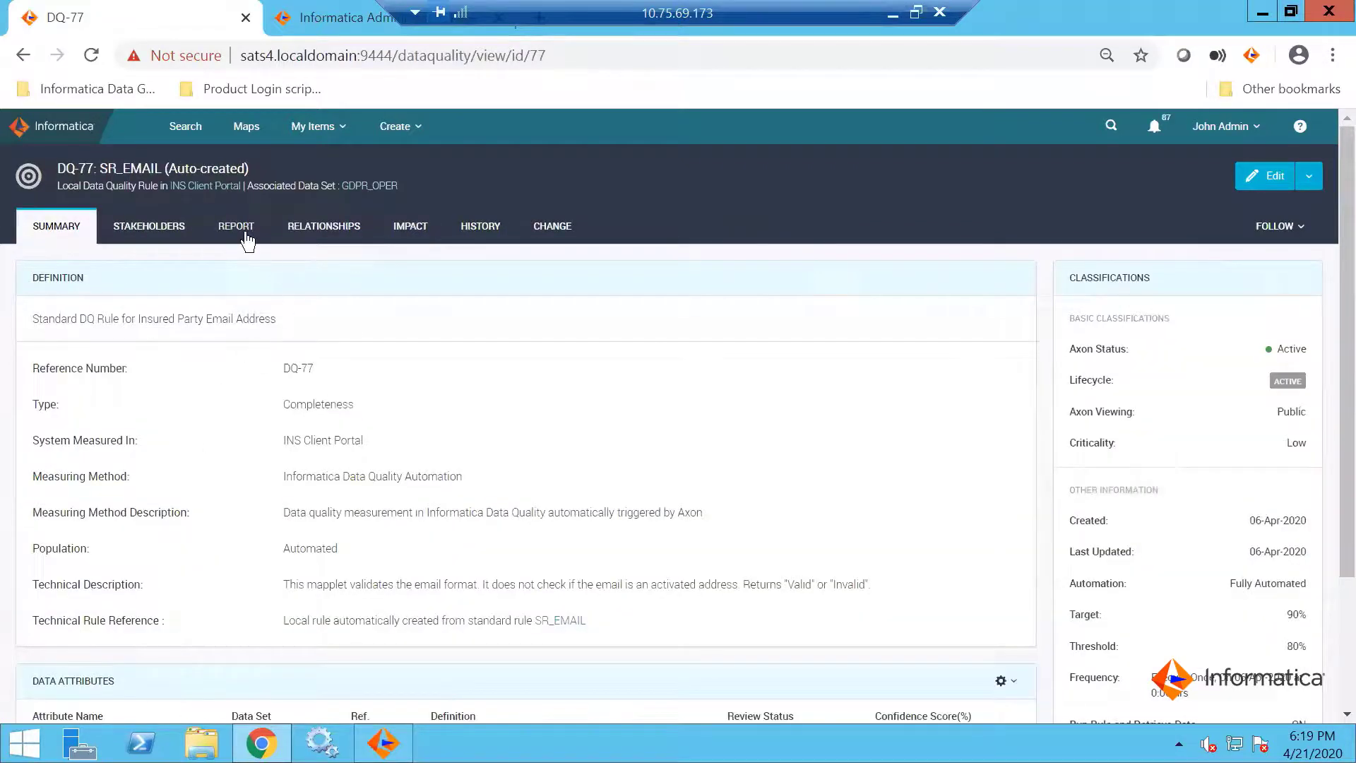
{"action": "left_click", "coordinate": [247, 240]}
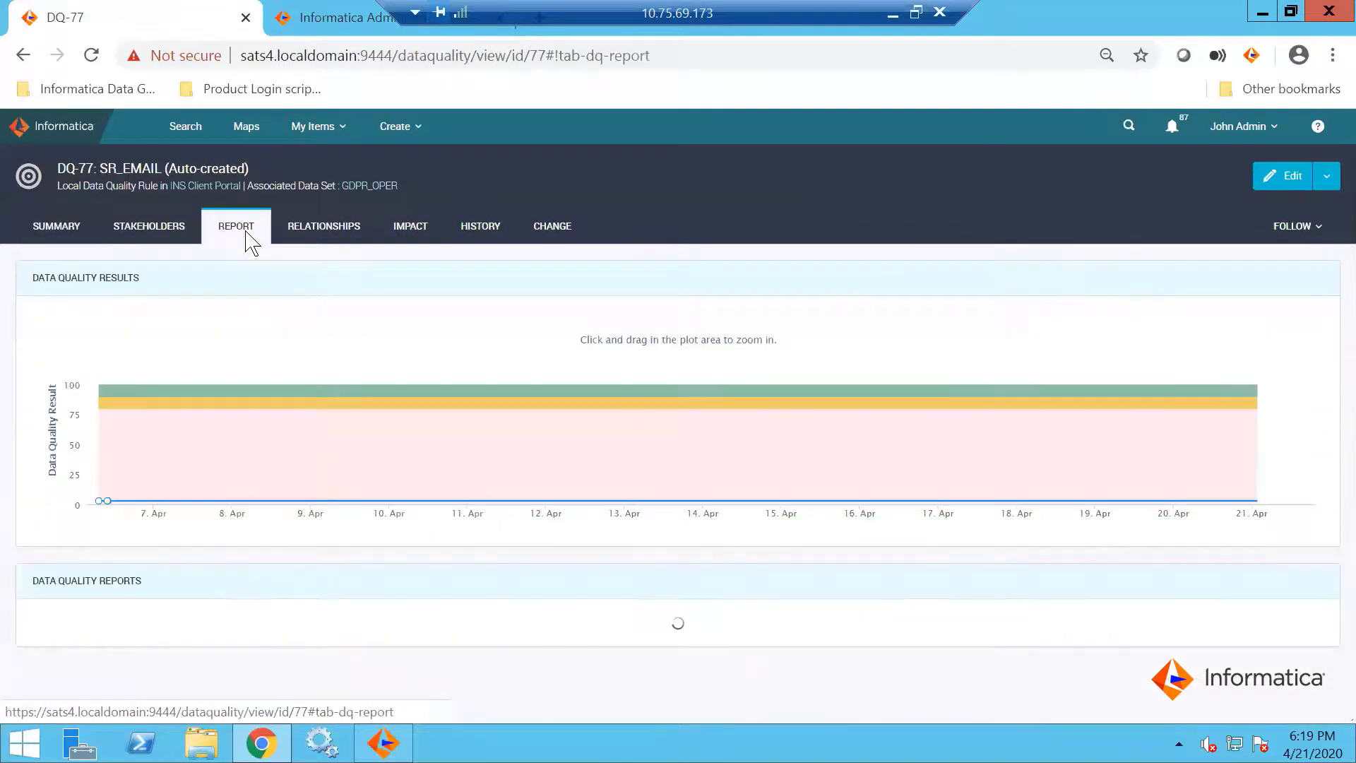
{"action": "scroll", "coordinate": [200, 473], "scroll_direction": "down", "scroll_amount": 1}
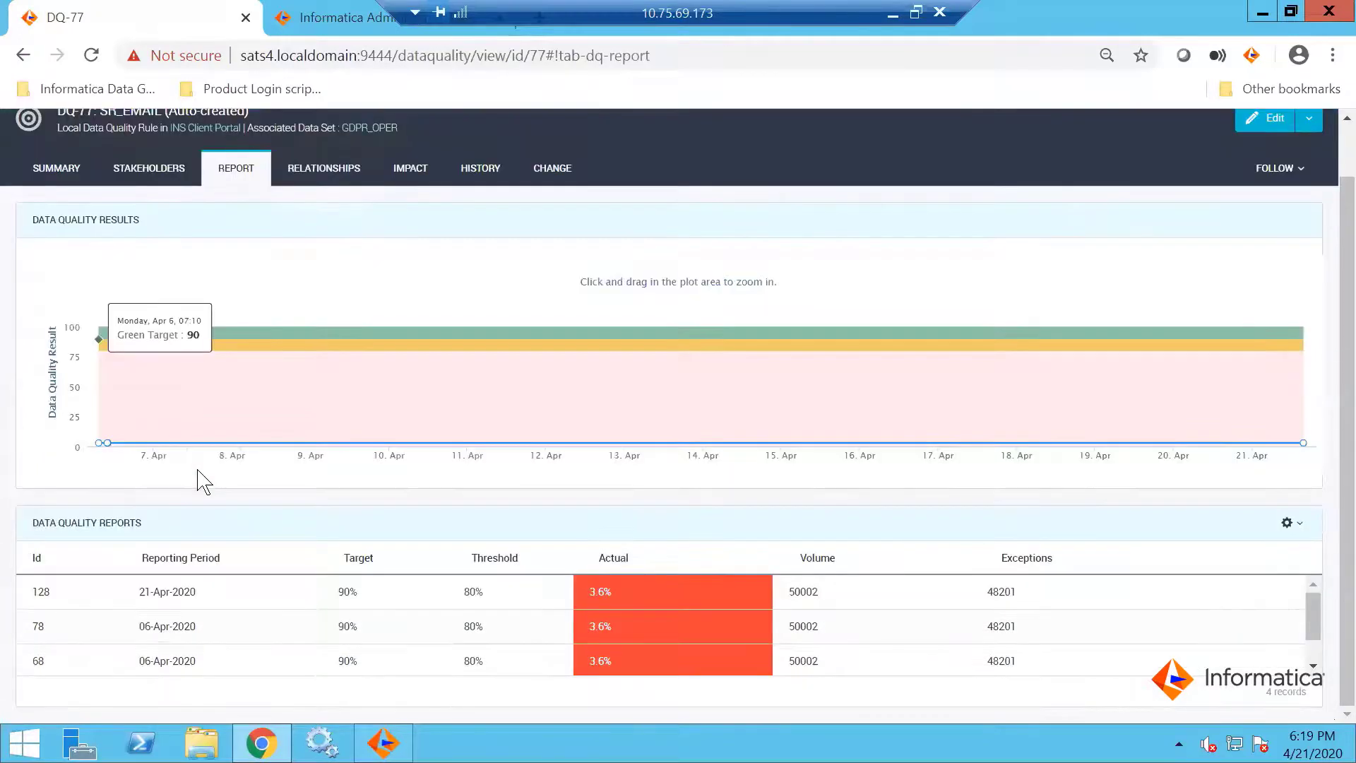
{"action": "scroll", "coordinate": [113, 445], "scroll_direction": "down", "scroll_amount": 1}
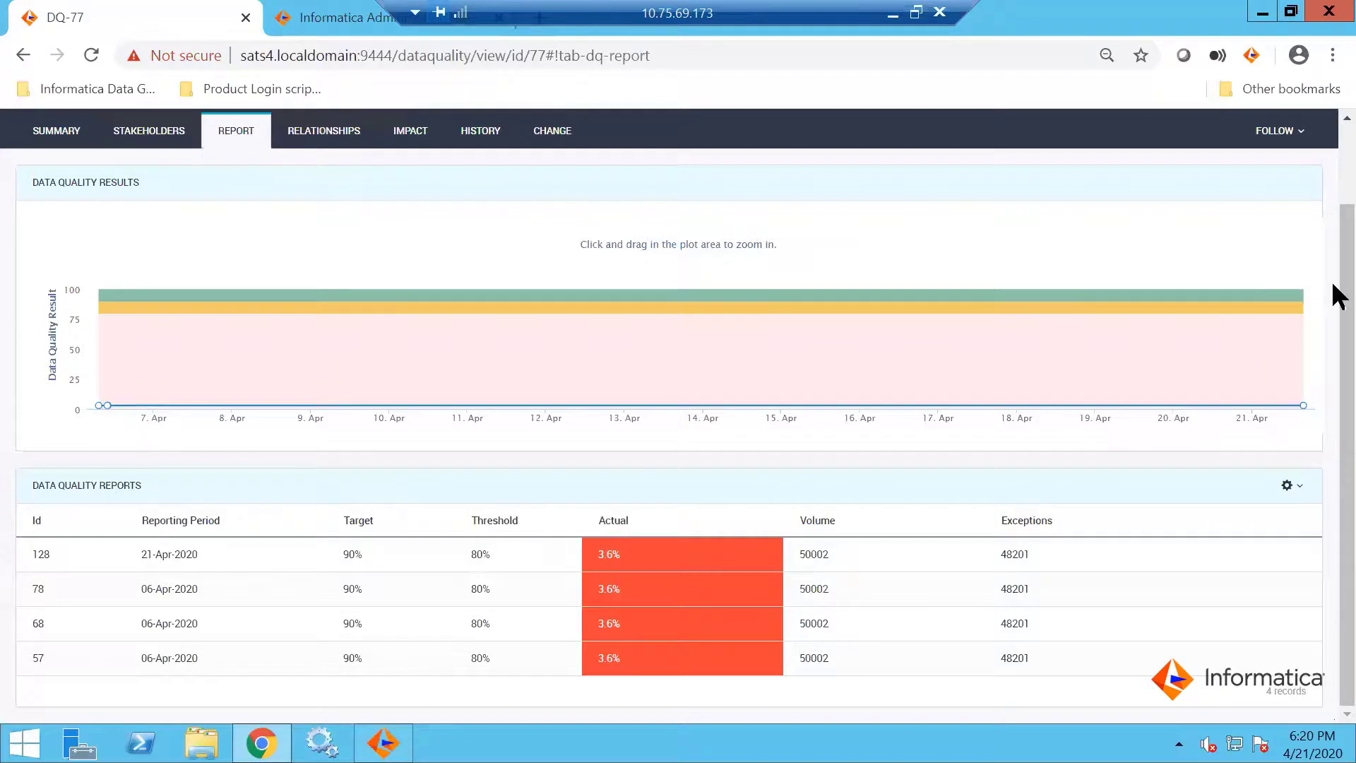
{"action": "scroll", "coordinate": [1337, 286], "scroll_direction": "up", "scroll_amount": 2}
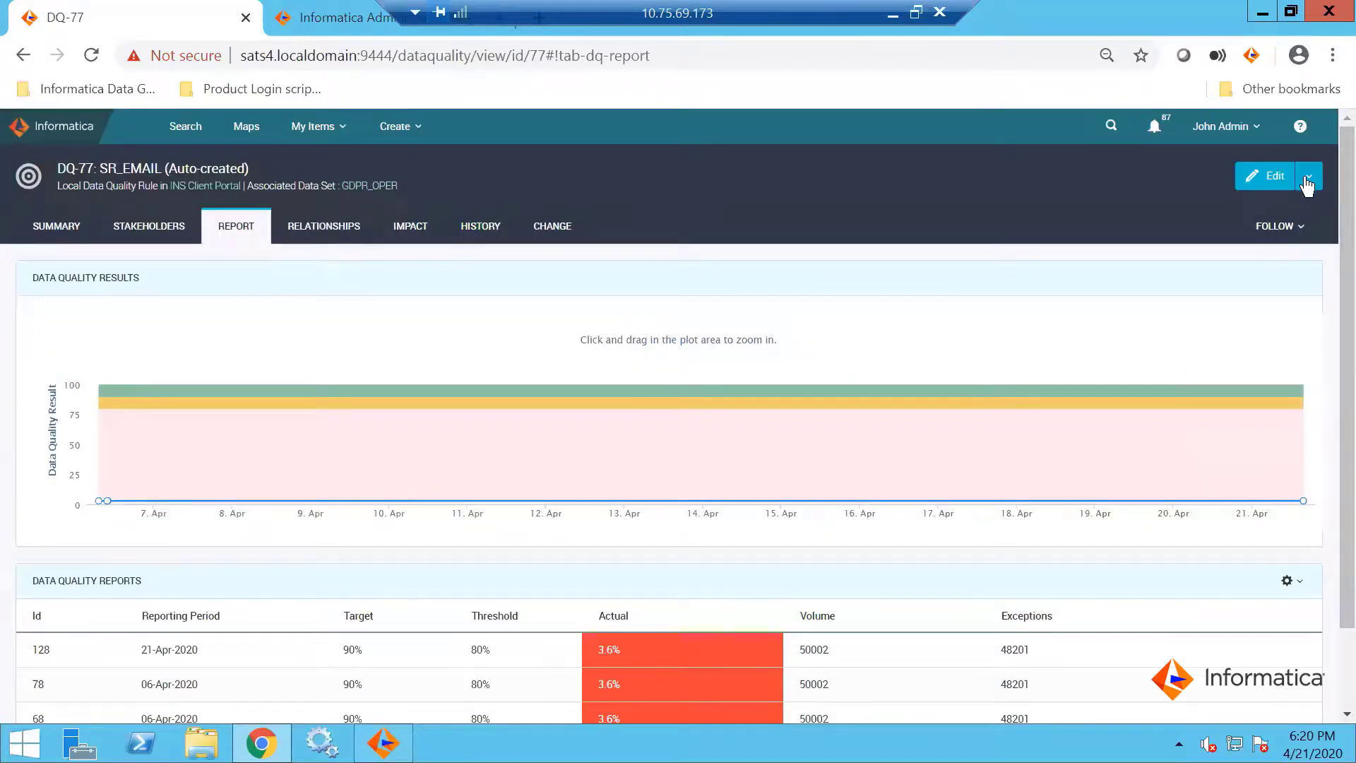
- Check DQ-77's Edit actions, then go back to the Insured Party Email Address term page
{"action": "left_click", "coordinate": [1307, 185]}
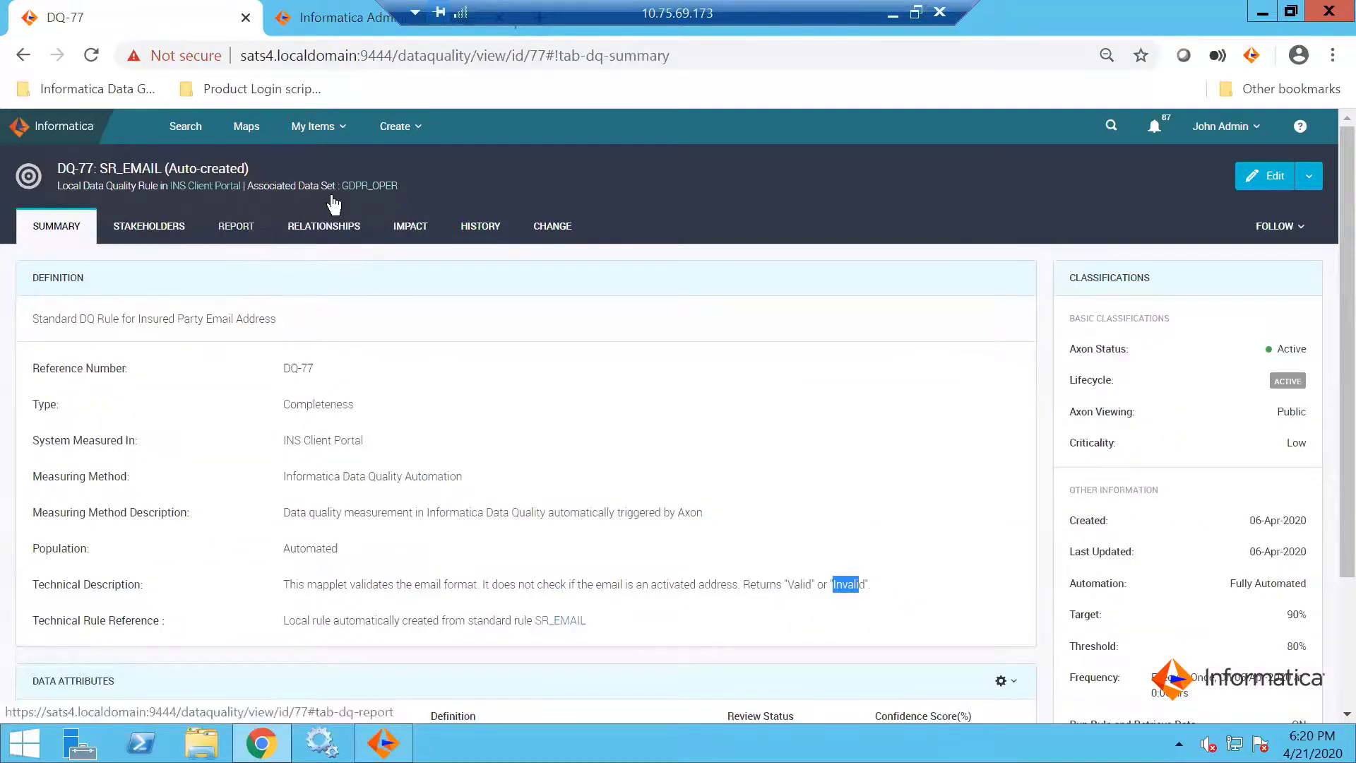
{"action": "left_click", "coordinate": [23, 55]}
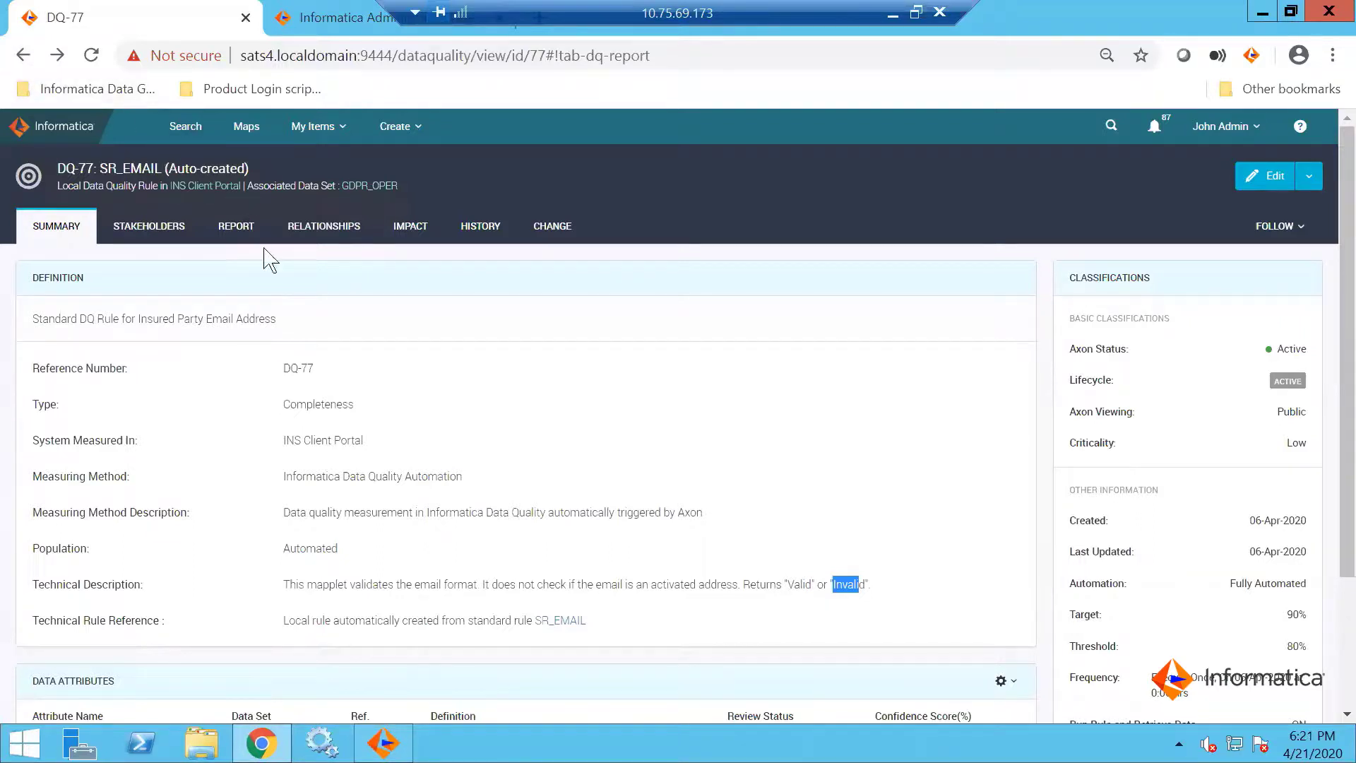
{"action": "scroll", "coordinate": [360, 342], "scroll_direction": "down", "scroll_amount": 3}
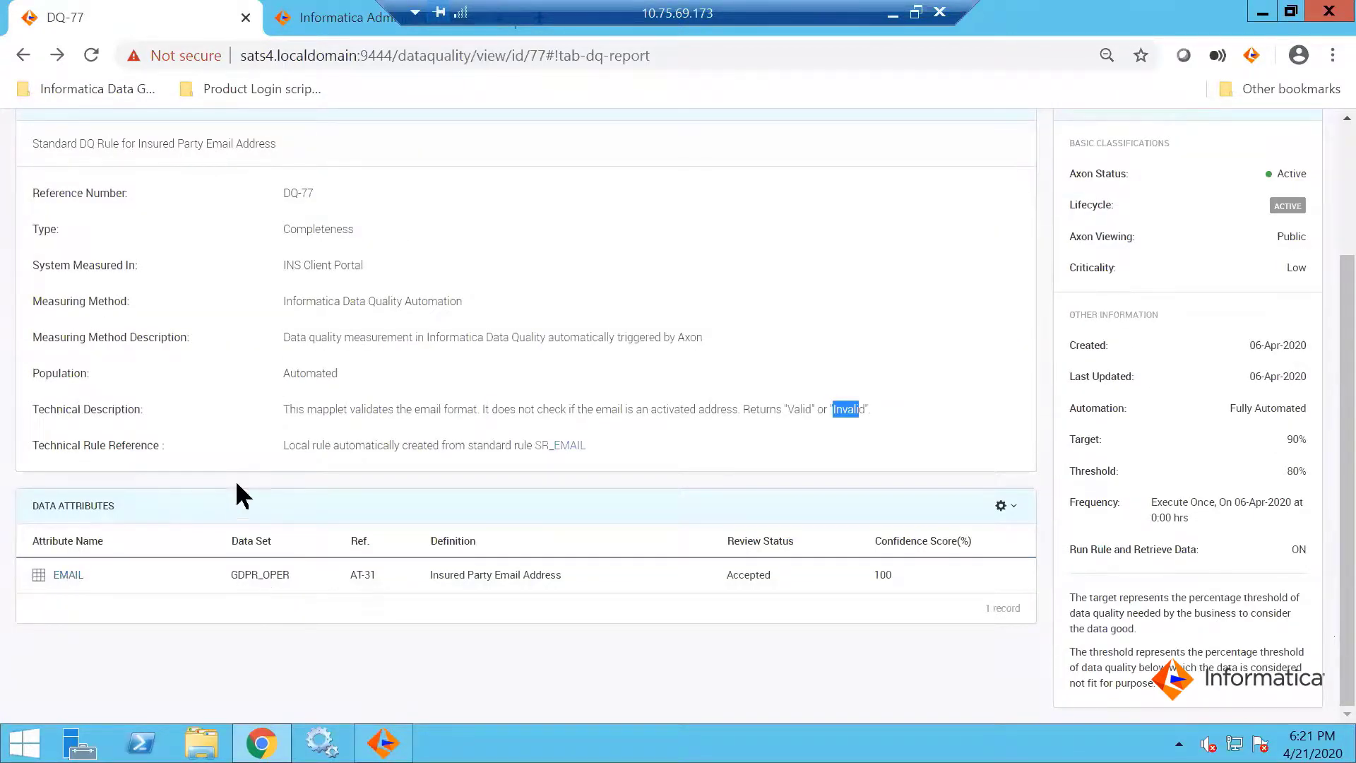
{"action": "scroll", "coordinate": [240, 501], "scroll_direction": "up", "scroll_amount": 3}
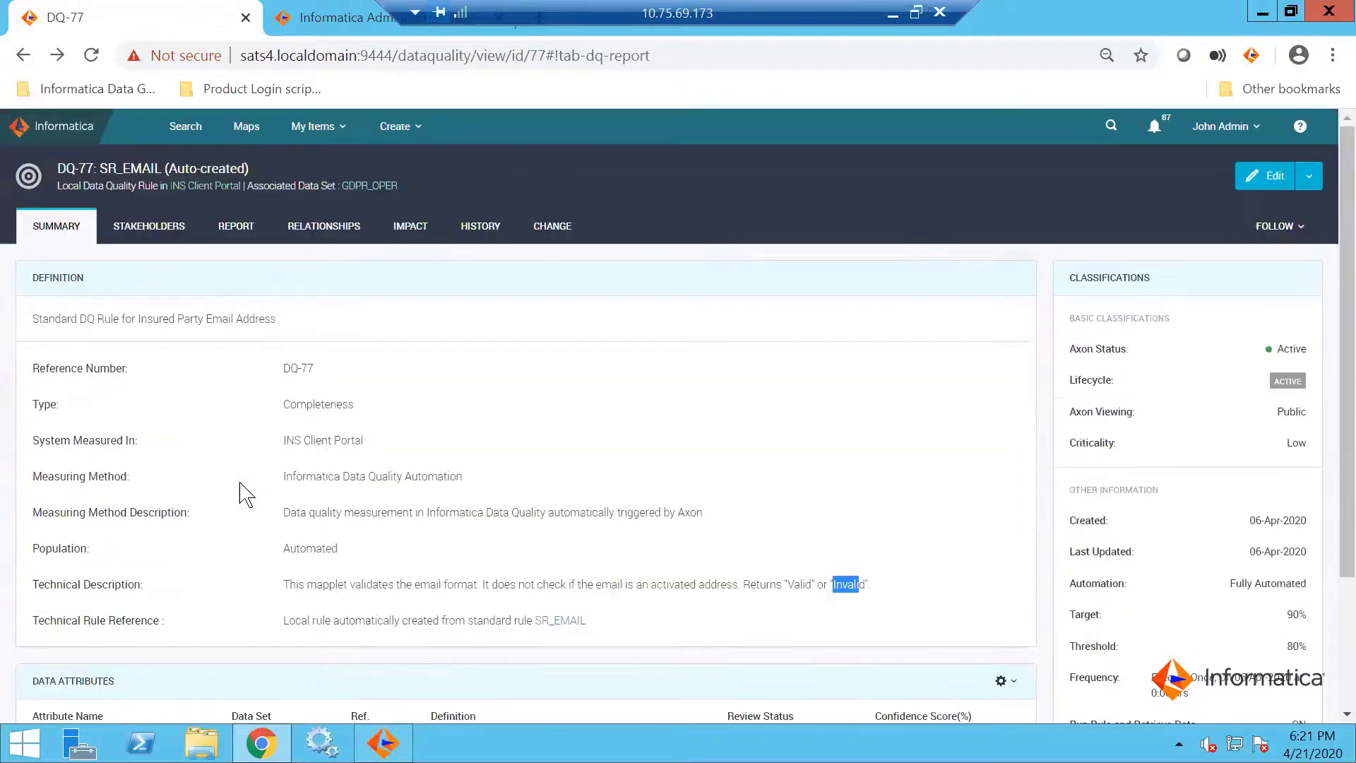
{"action": "left_click", "coordinate": [24, 59]}
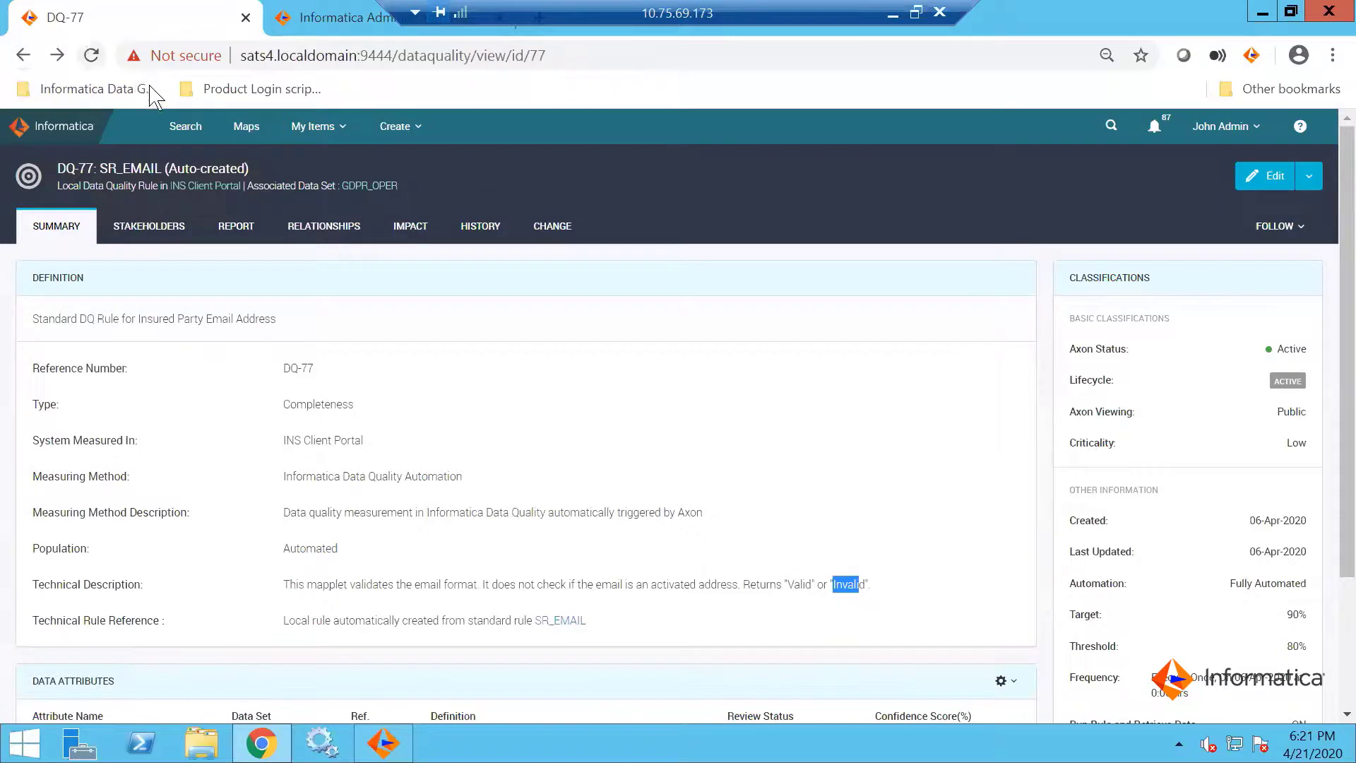
{"action": "left_click", "coordinate": [24, 55]}
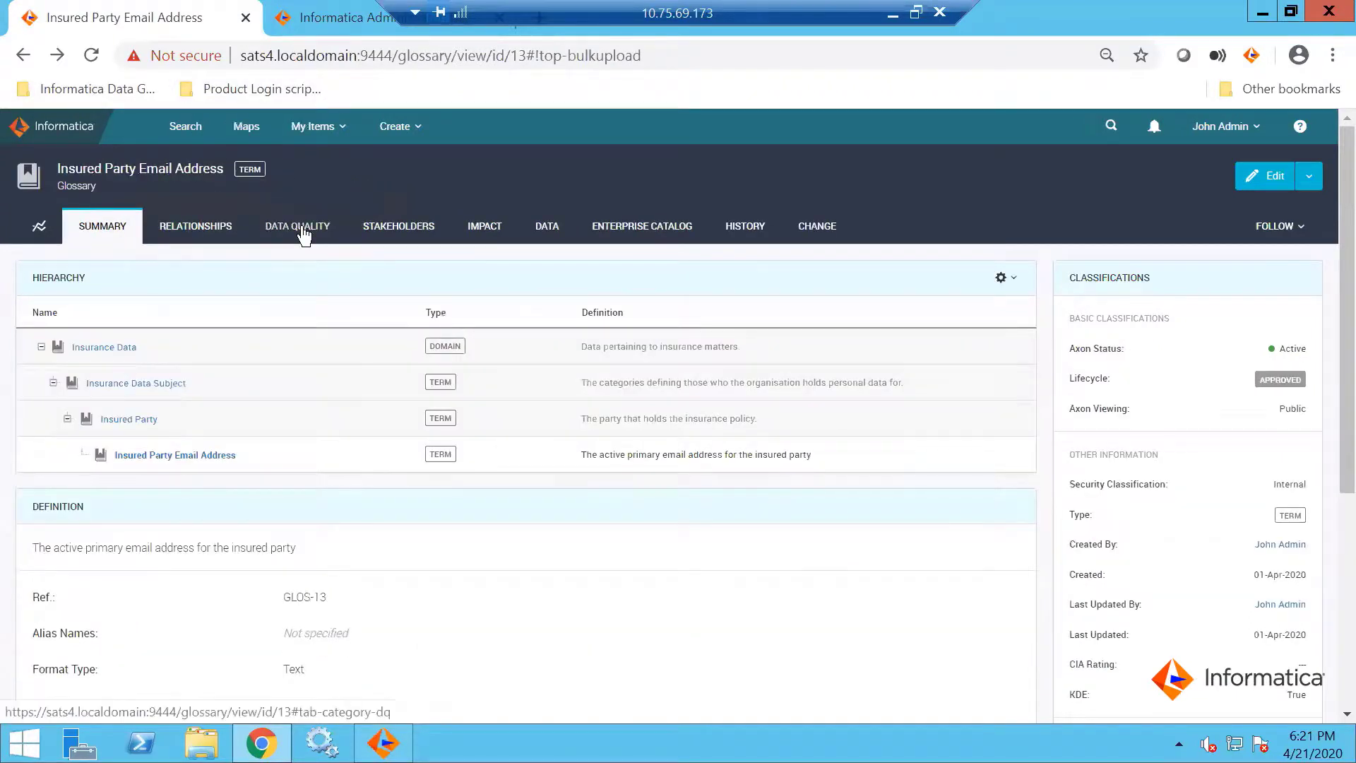
- Open DQ-116 SR_NULL's report and scan its local rules, now 100% except DQ-123 and DQ-124
{"action": "left_click", "coordinate": [305, 238]}
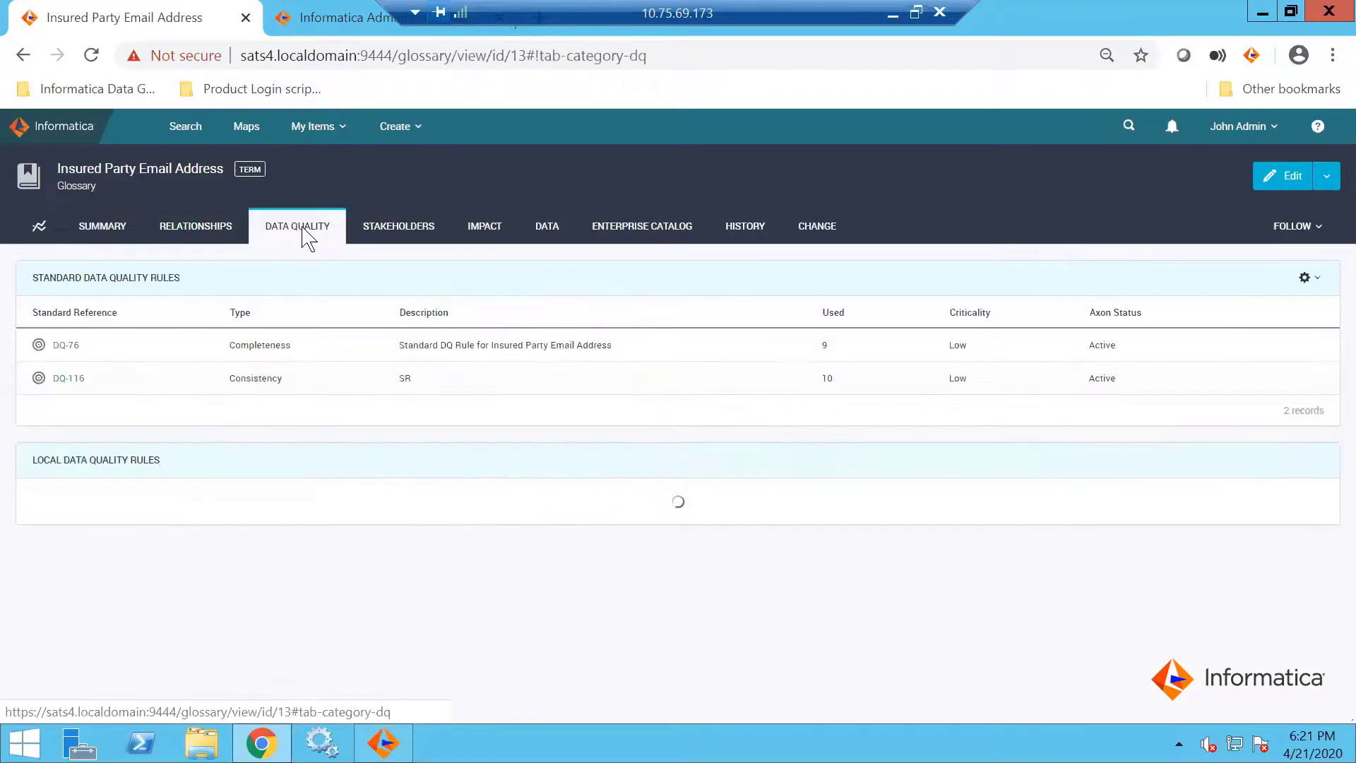
{"action": "left_click", "coordinate": [71, 381]}
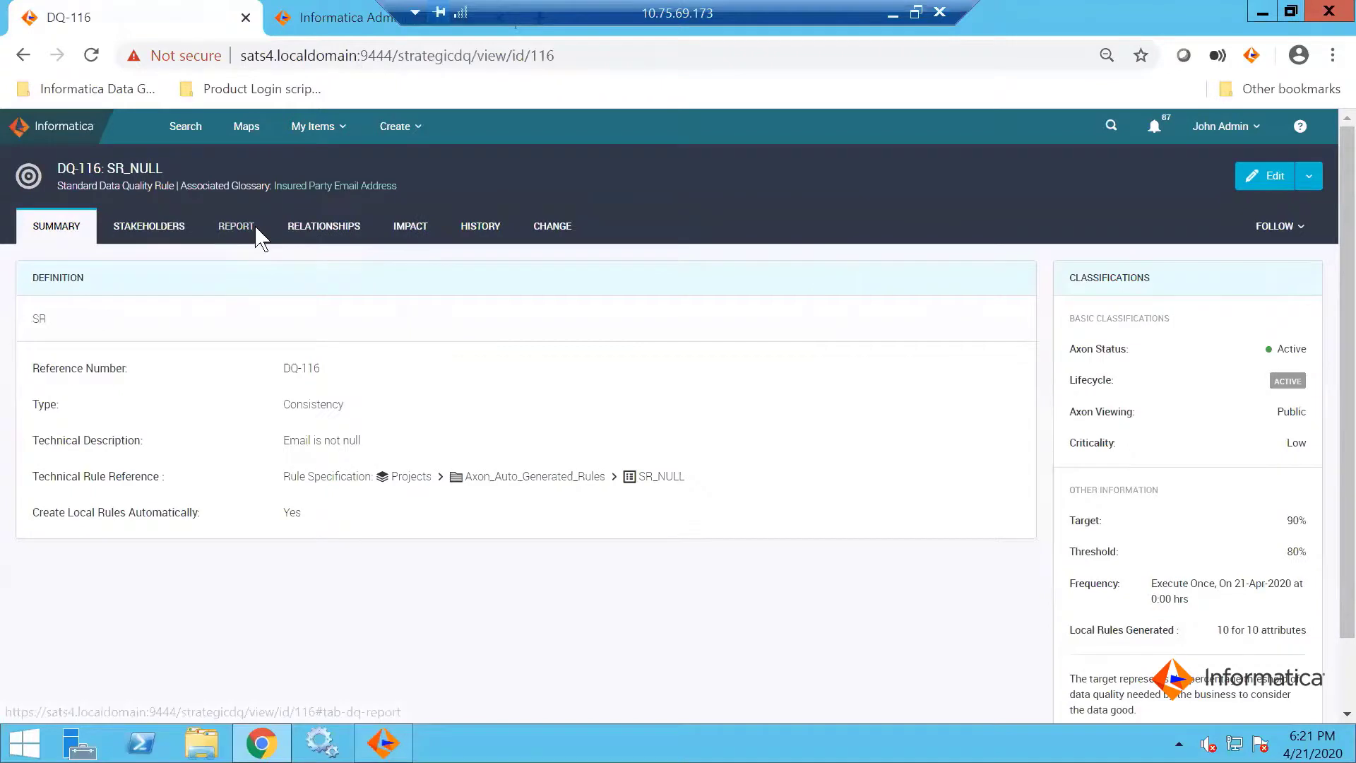
{"action": "left_click", "coordinate": [260, 239]}
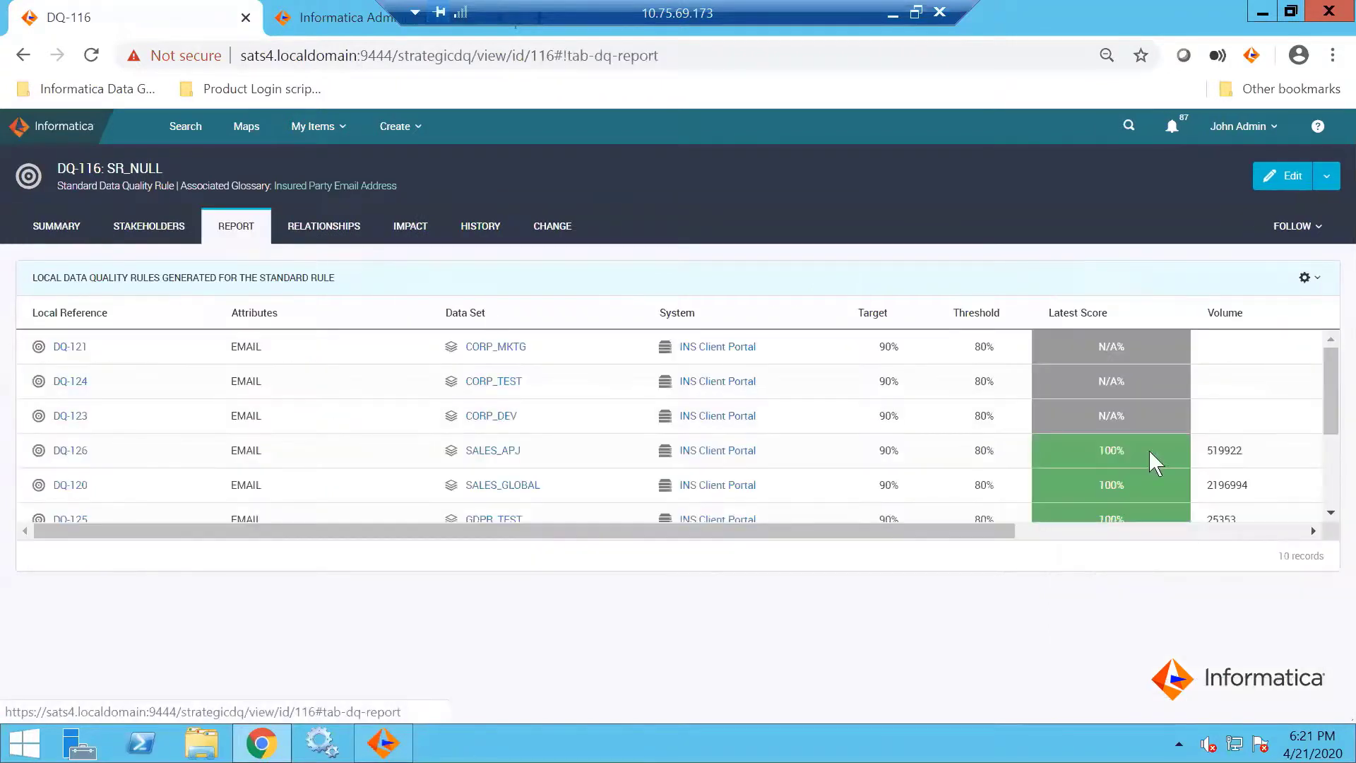
{"action": "left_click_drag", "start_coordinate": [1336, 395], "coordinate": [1332, 472]}
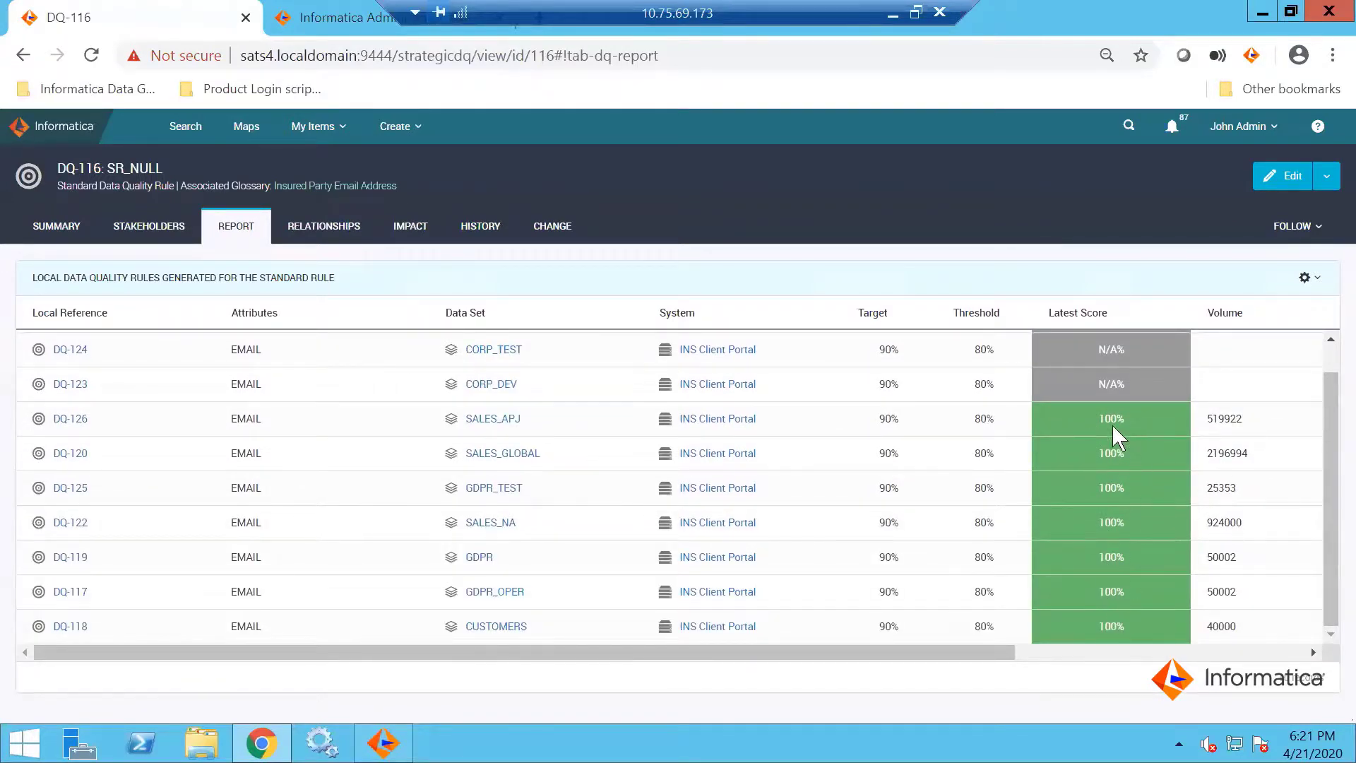
{"action": "scroll", "coordinate": [1112, 425], "scroll_direction": "up", "scroll_amount": 1}
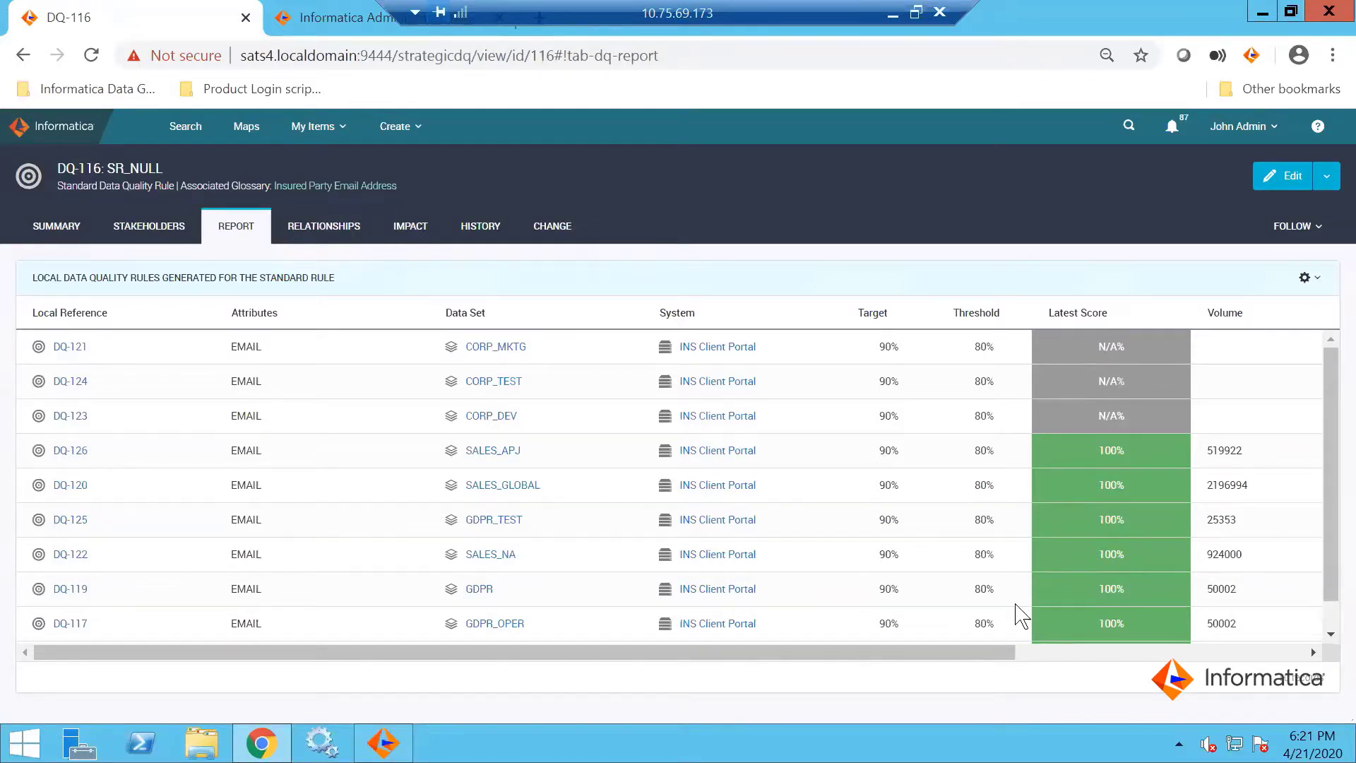
{"action": "scroll", "coordinate": [1015, 606], "scroll_direction": "right", "scroll_amount": 4}
{"action": "scroll", "coordinate": [1015, 604], "scroll_direction": "right", "scroll_amount": 1}
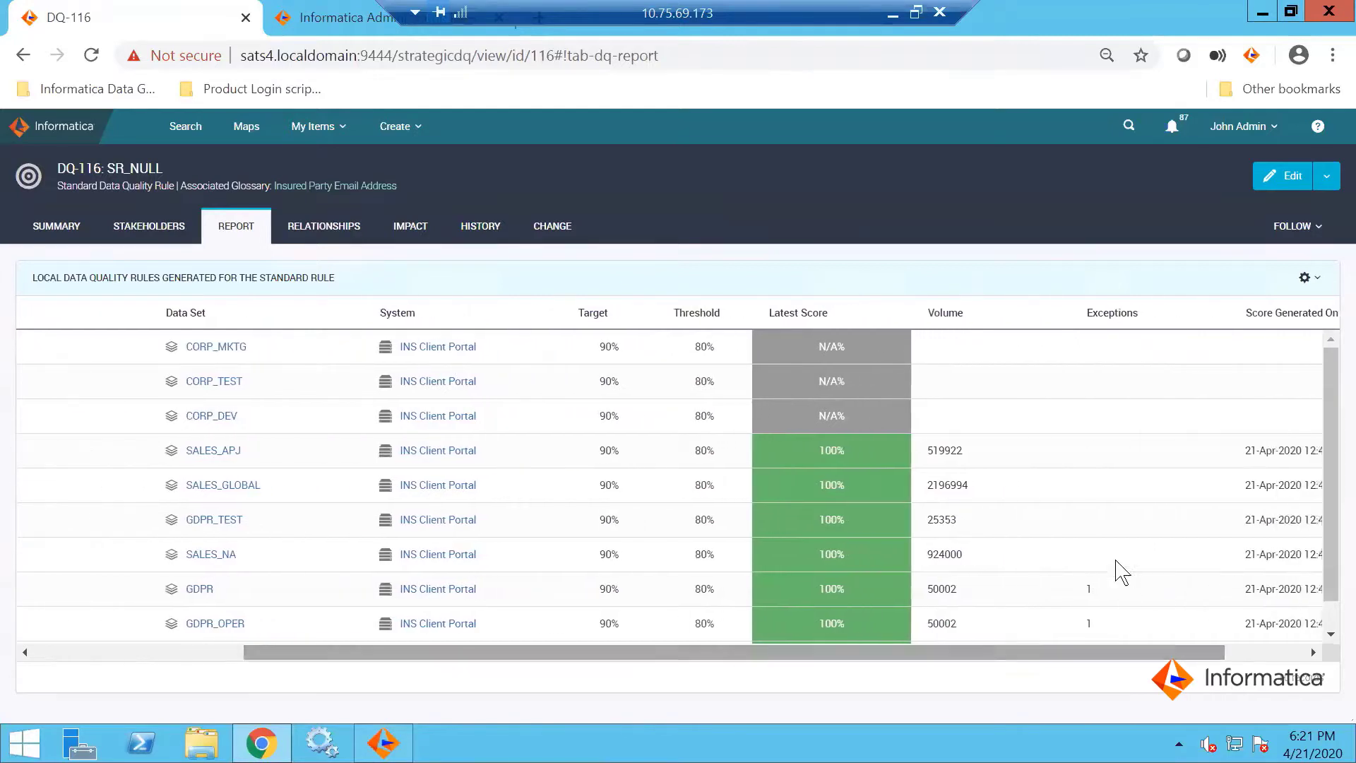
{"action": "scroll", "coordinate": [1108, 543], "scroll_direction": "down", "scroll_amount": 1}
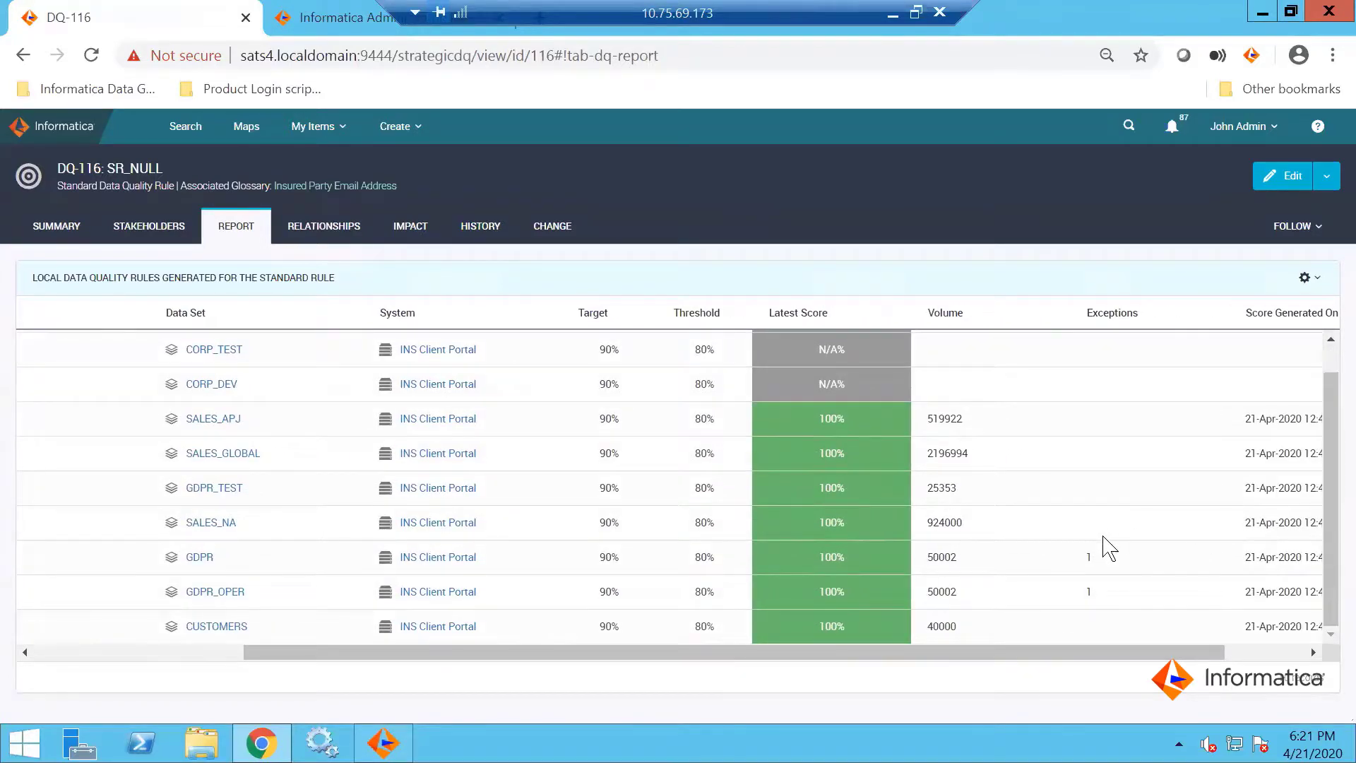
{"action": "scroll", "coordinate": [1109, 616], "scroll_direction": "left", "scroll_amount": 5}
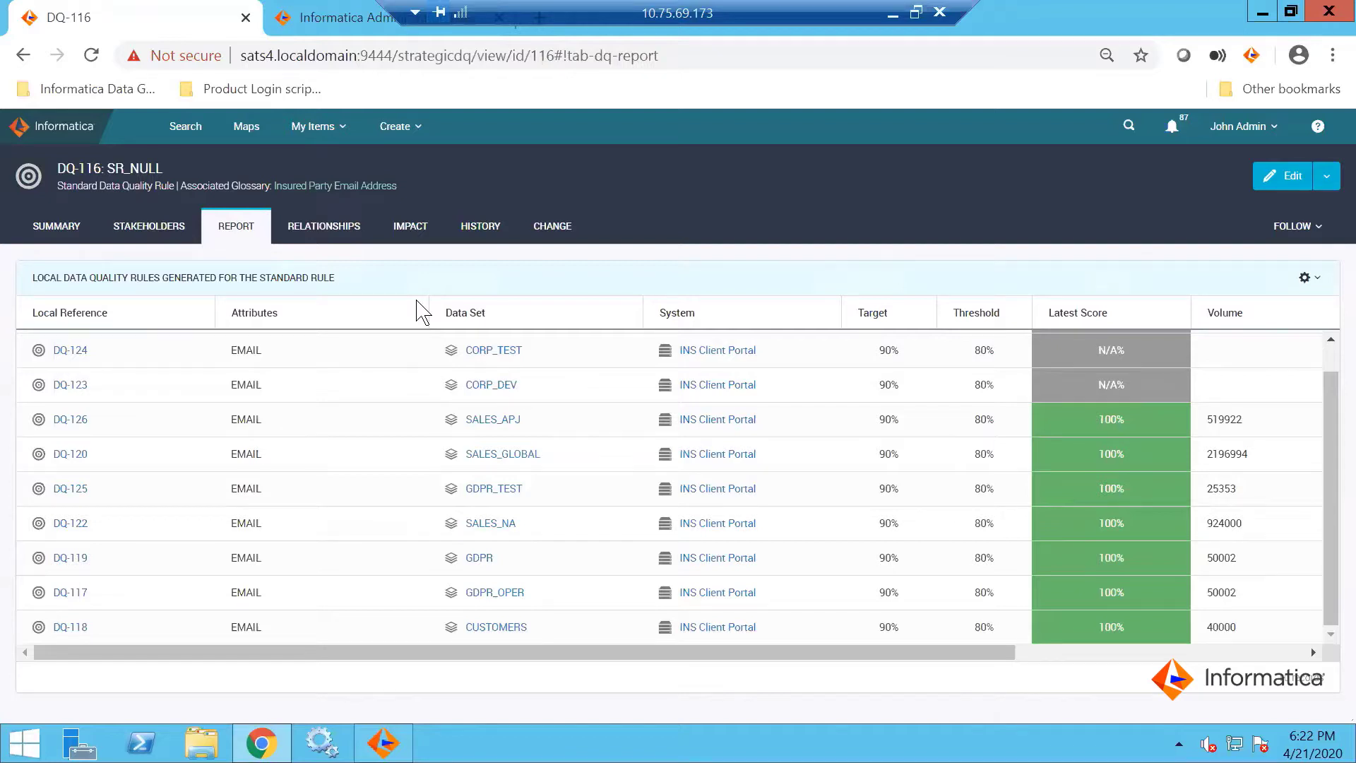
- Follow DQ-116's Insured Party Email Address link and open that term's data quality dashboard
{"action": "left_click", "coordinate": [308, 185]}
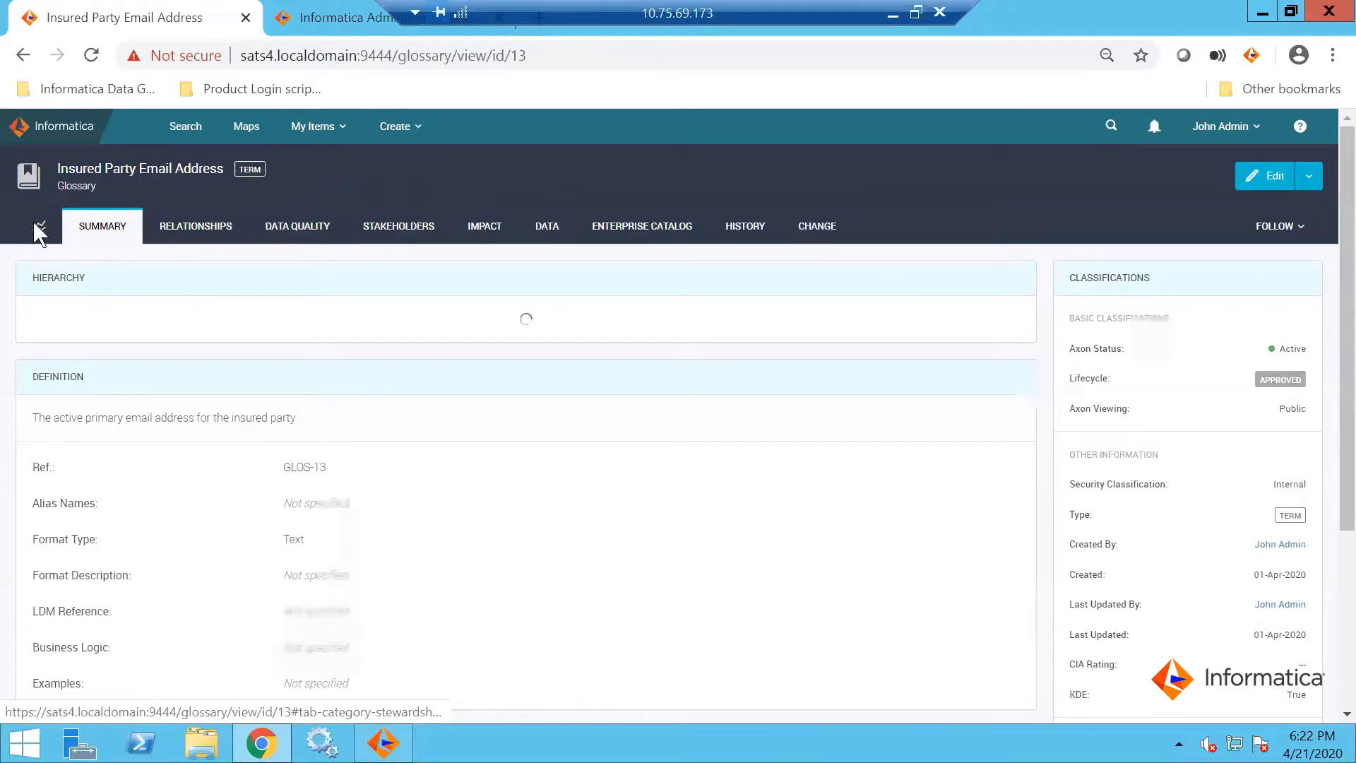
{"action": "left_click", "coordinate": [34, 220]}
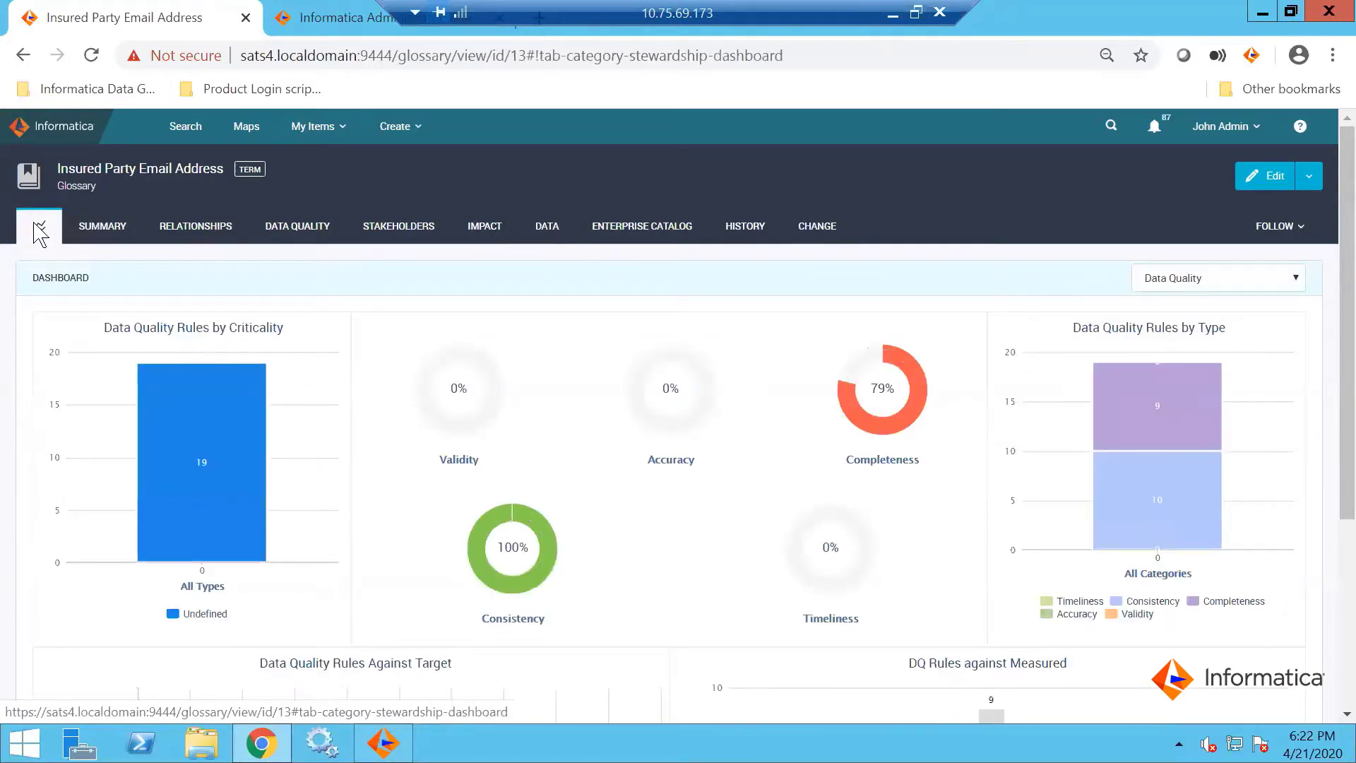